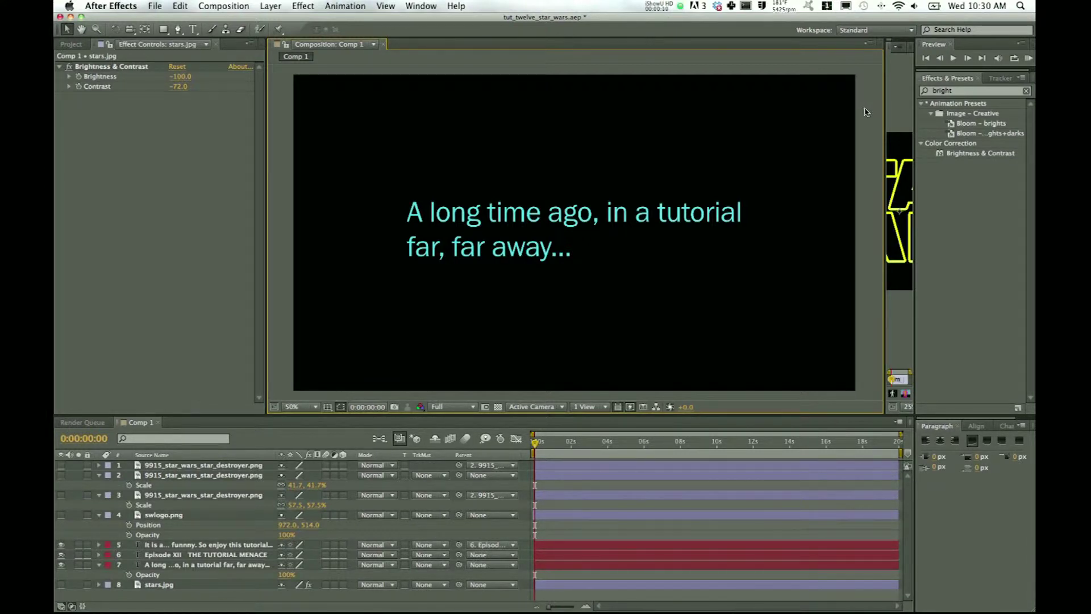
Examine the font list and fill colour settings of the opening "A long time ago" text without changing them.
click(179, 567)
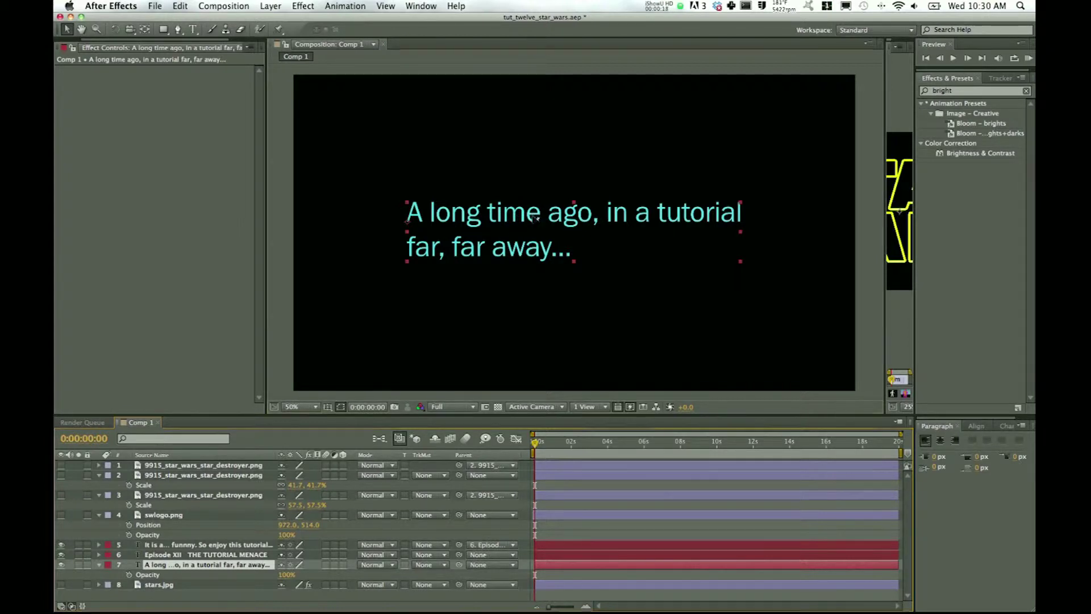
double_click(580, 237)
click(1017, 425)
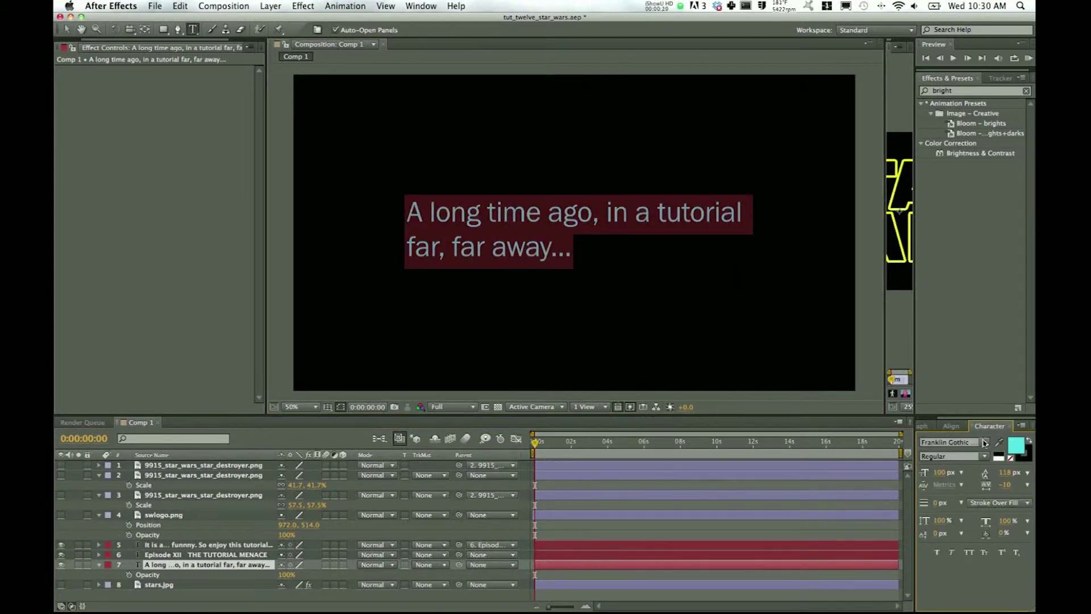
click(985, 443)
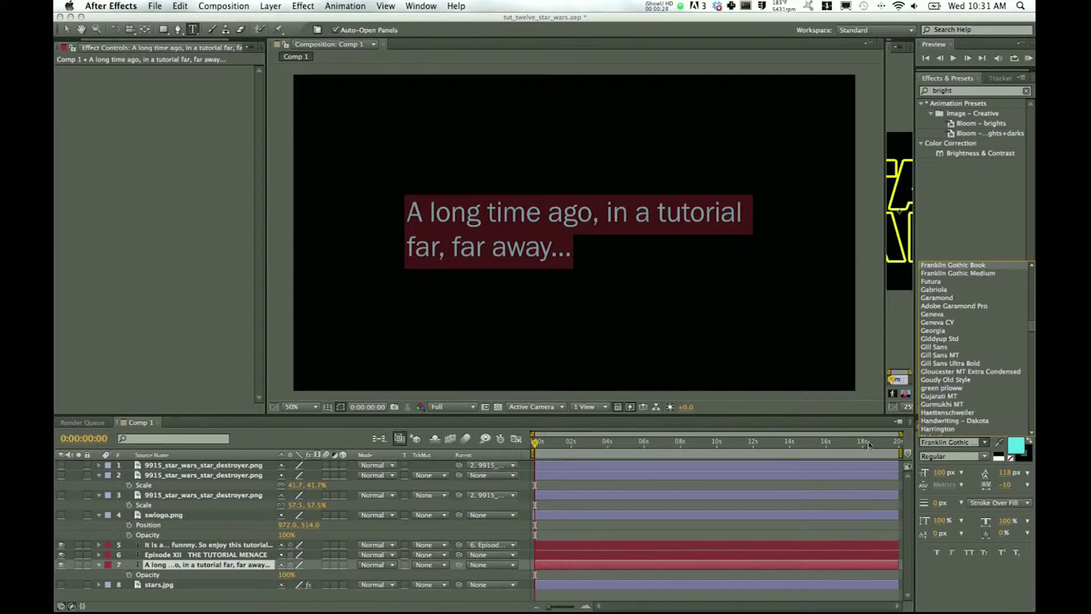
click(1014, 446)
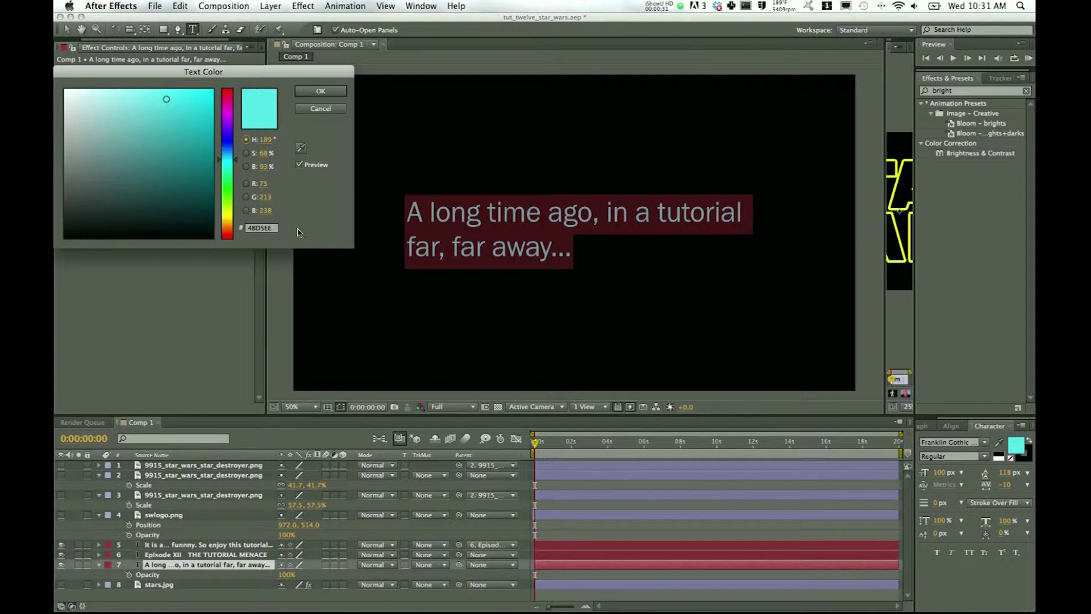
click(322, 92)
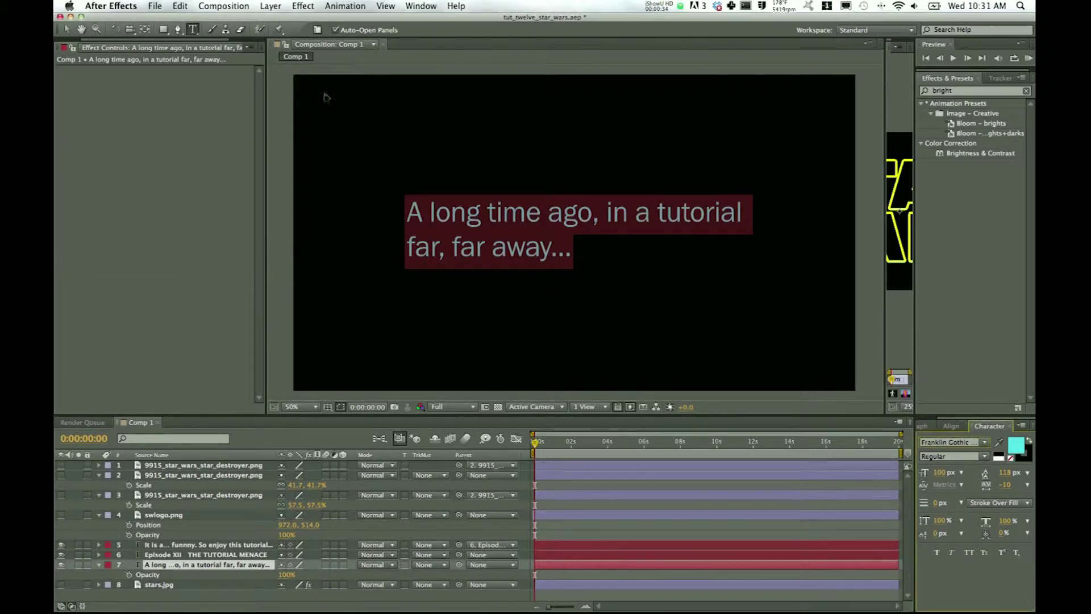
Fade out the opening text layer with Opacity keyframes of 100% at 0:00:02:04 and 0% at 0:00:02:19.
click(218, 568)
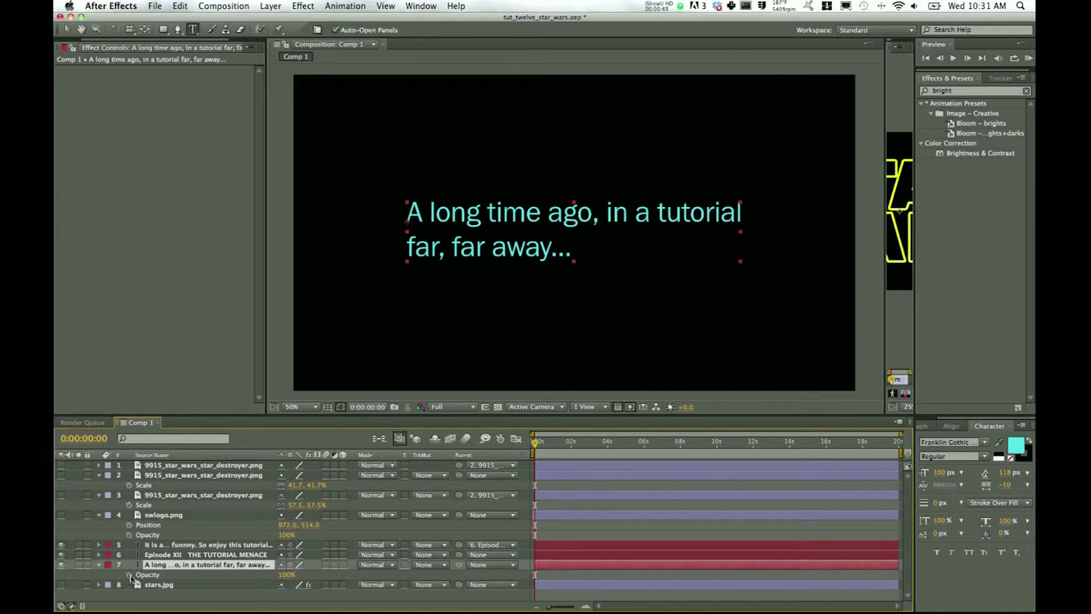
drag(536, 447, 574, 445)
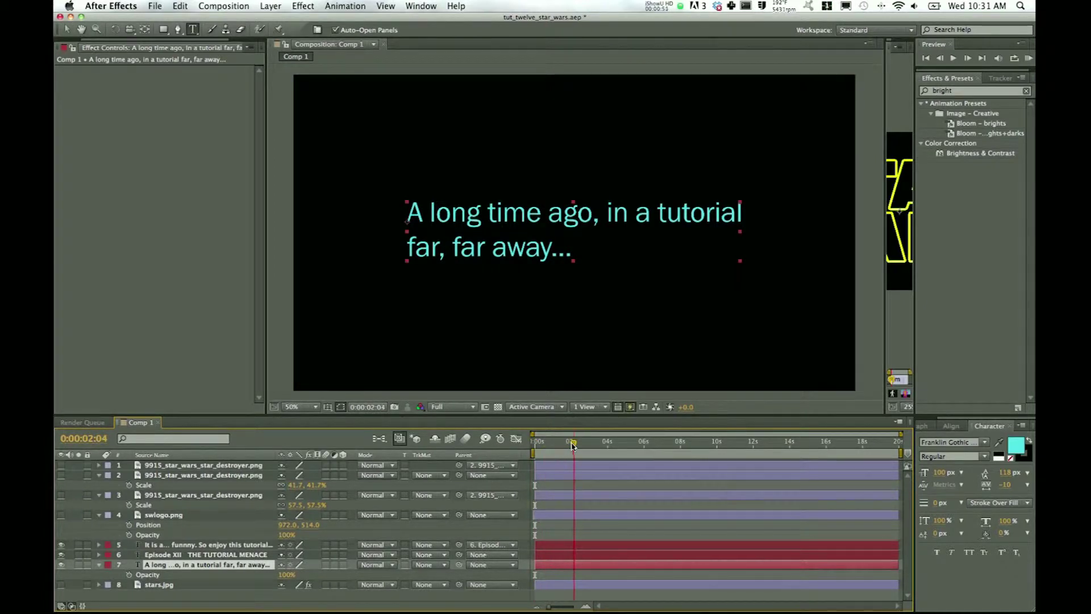
click(129, 575)
drag(574, 447, 586, 444)
click(287, 575)
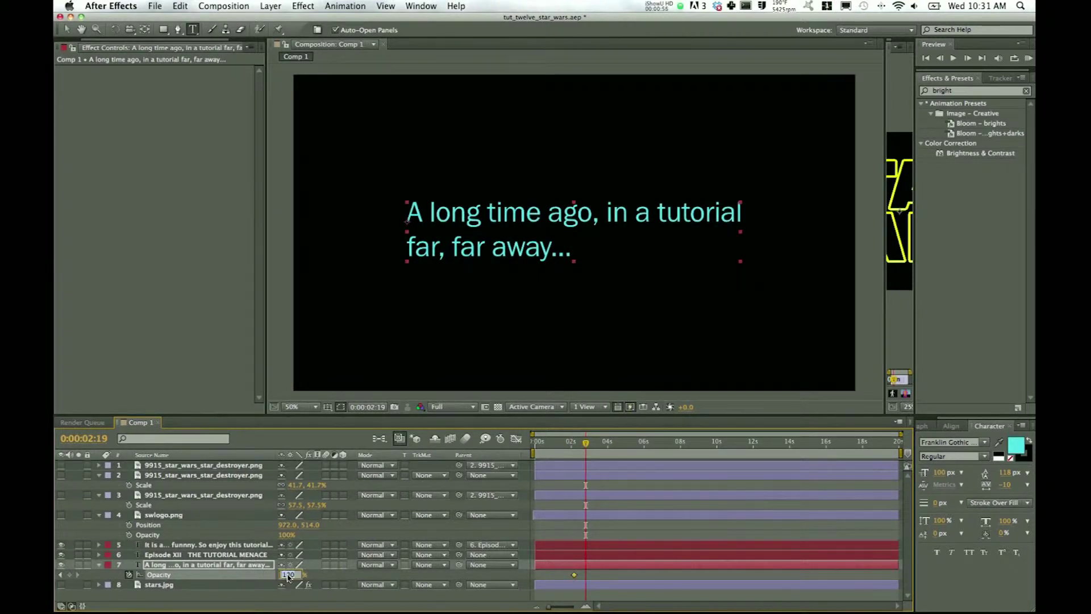
text(0)
key(Return)
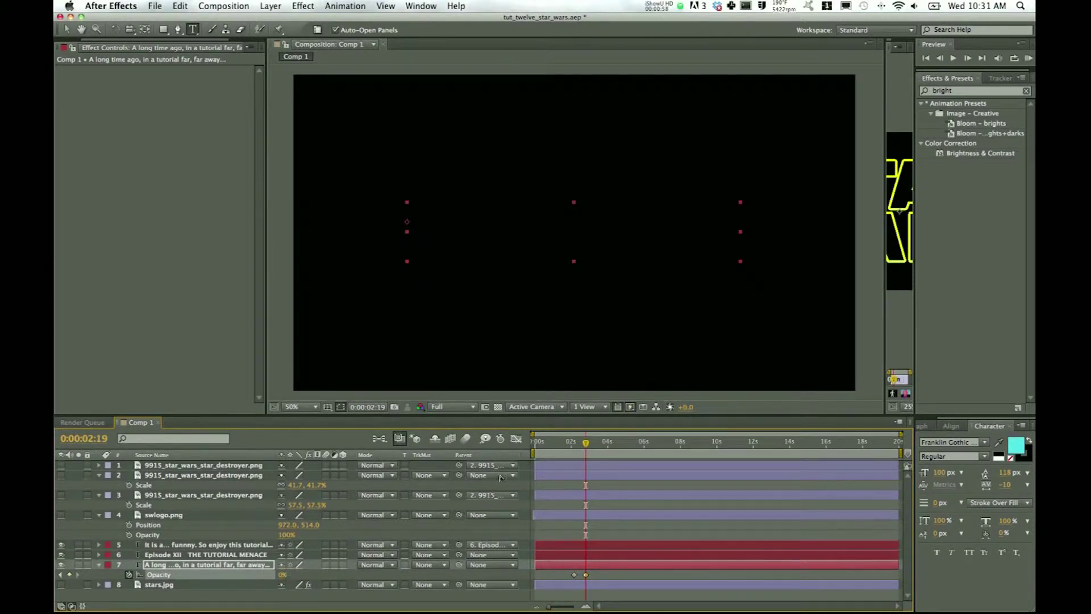
Show the swlogo.png layer at 0:00:02:21 and make it a 3D layer.
mouse_move(583, 447)
mouse_down()
mouse_move(535, 447)
mouse_move(589, 450)
mouse_up()
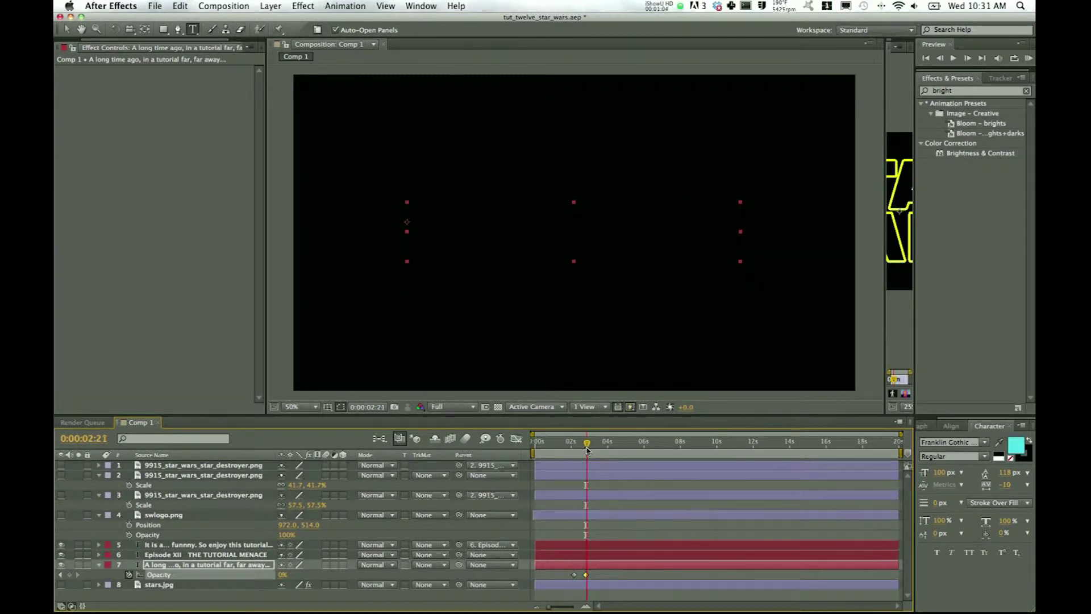
click(60, 515)
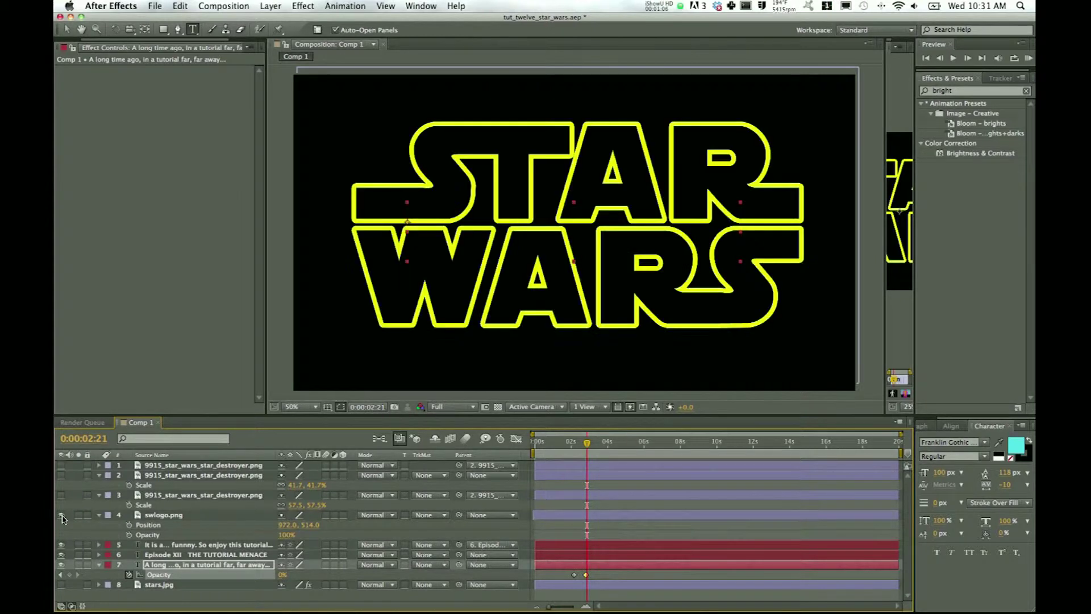
click(160, 516)
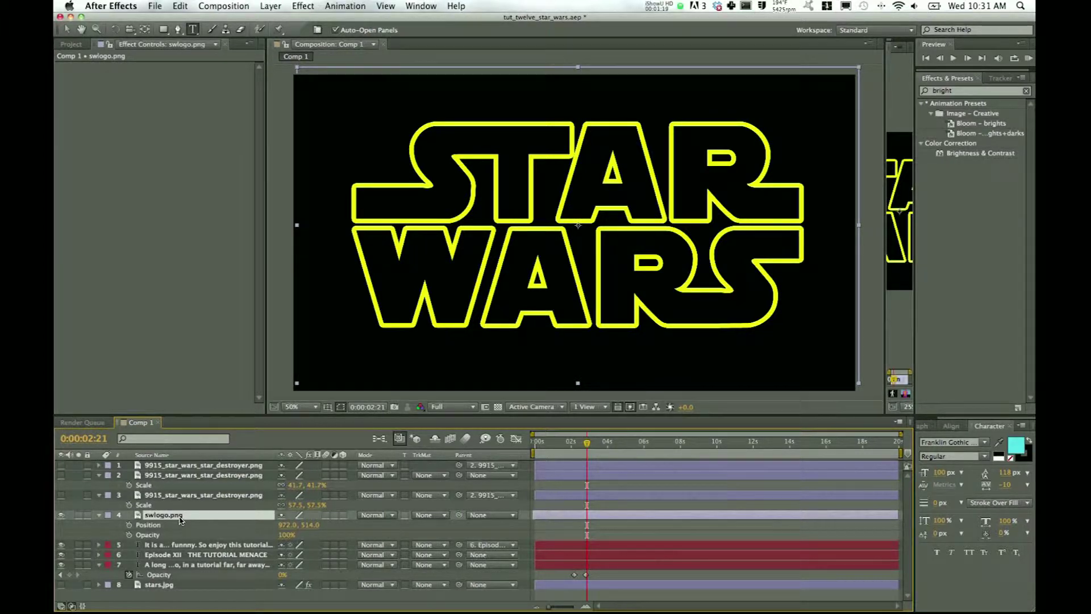
click(342, 515)
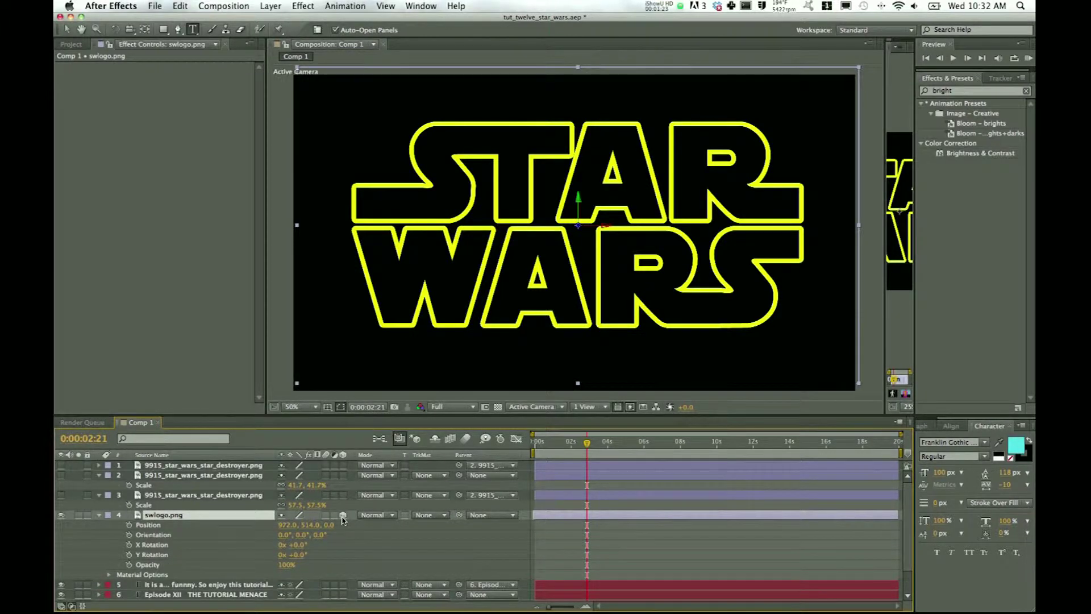
Start keyframing the logo's Position at 0:00:02:21, with a Z value that places it out of view behind the camera.
click(329, 525)
click(129, 525)
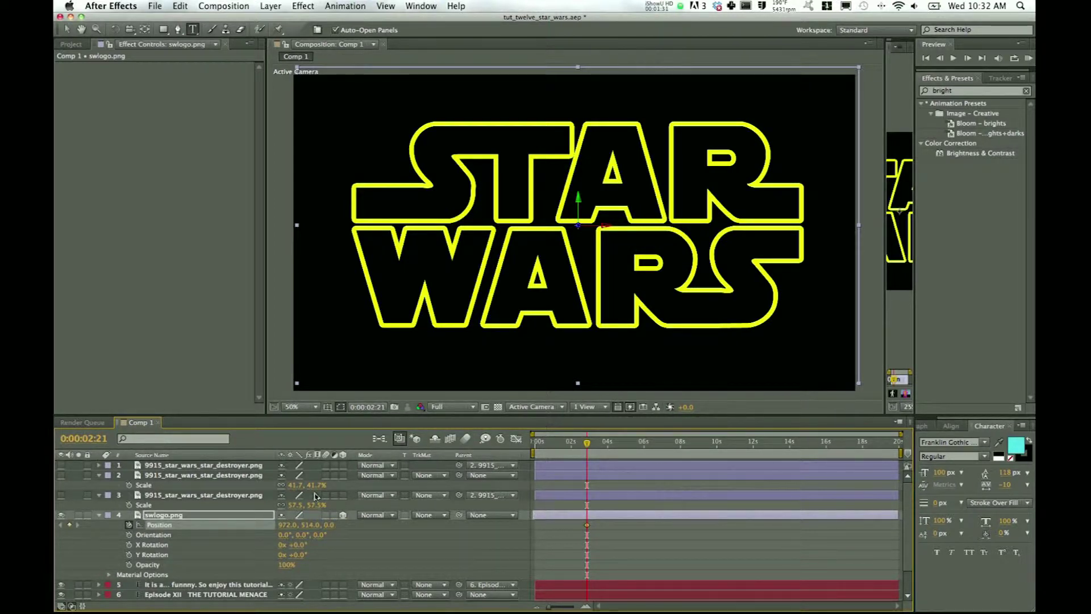
click(330, 526)
text(0000)
key(Return)
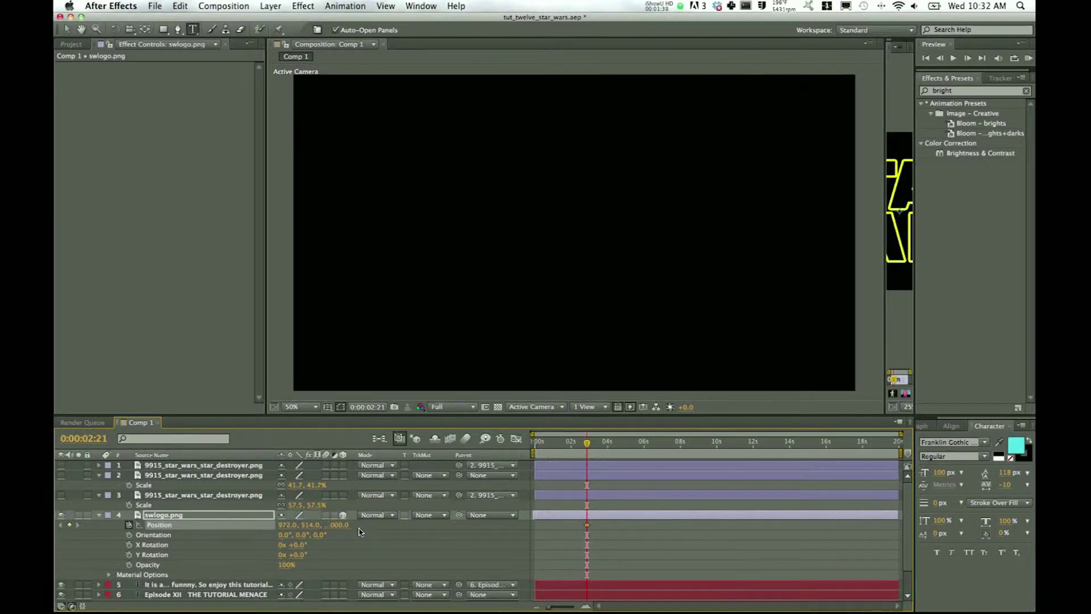
Add a Position keyframe for the logo at 0:00:03:19 with Z set to 0.
drag(588, 443, 605, 444)
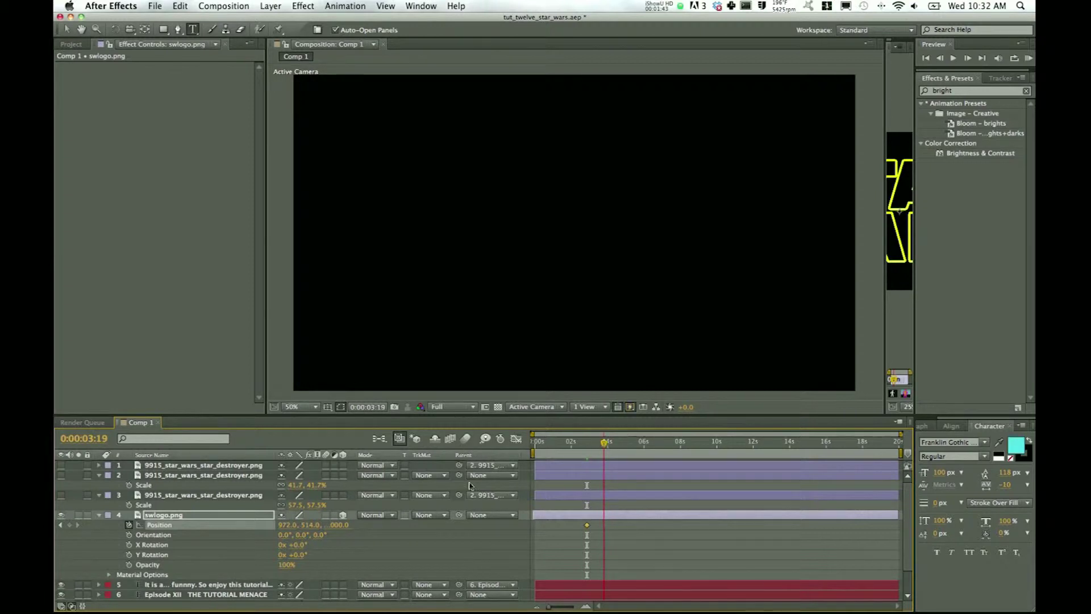
click(338, 525)
text(0)
key(Return)
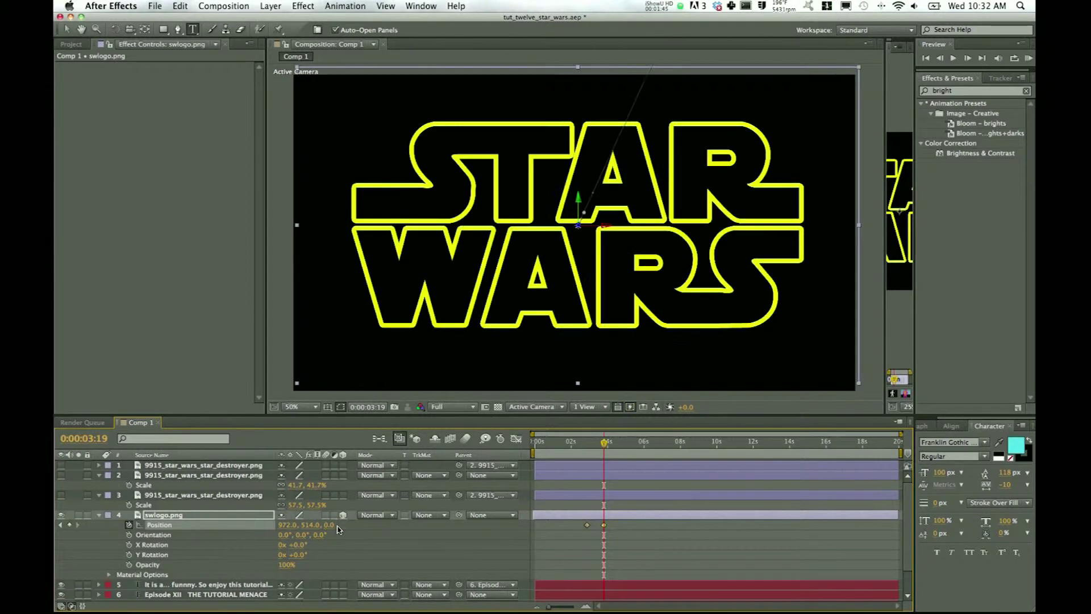
Send the logo into the distance with a Position keyframe at 0:00:06:23, setting Z to 12000.
drag(612, 449, 645, 449)
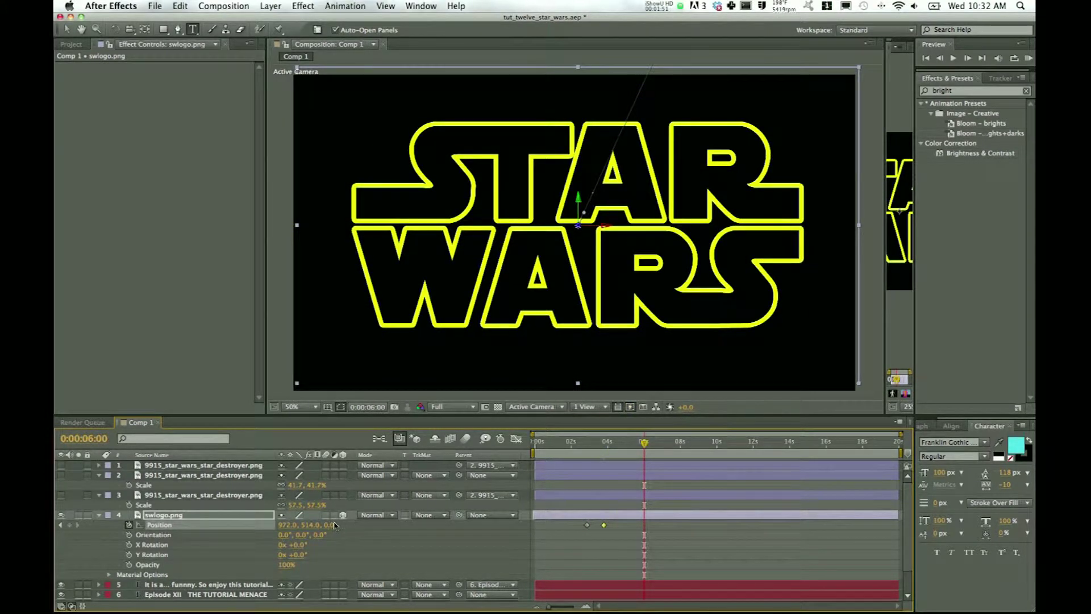
key(space)
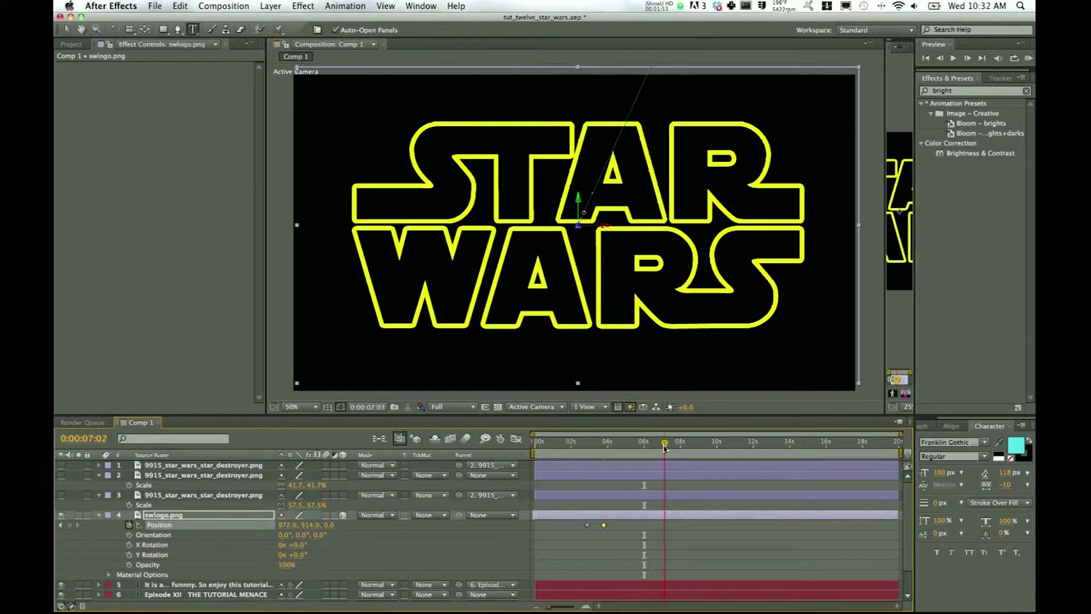
click(329, 526)
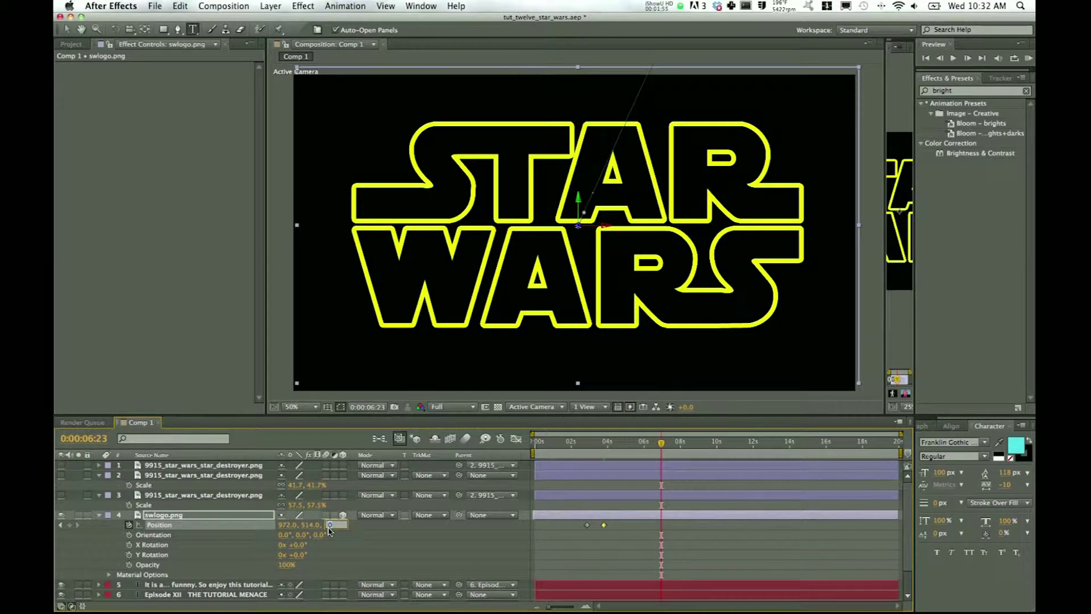
text(12000)
key(Return)
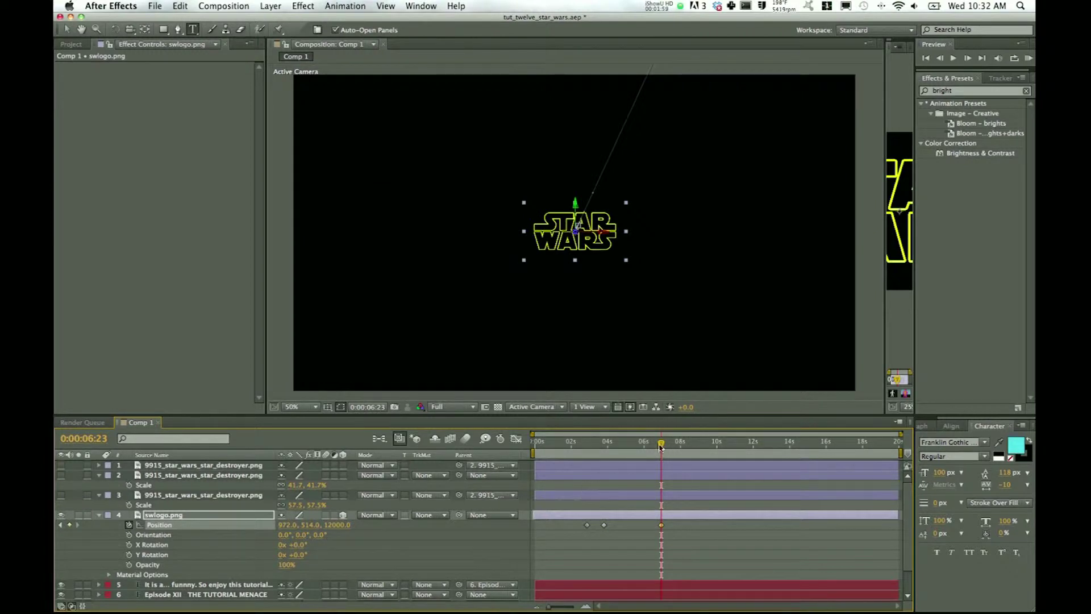
Fade out the logo with Opacity keyframes of 100% at 0:00:05:23 and 0% at 0:00:06:20.
mouse_move(661, 447)
mouse_down()
mouse_move(589, 452)
mouse_move(656, 454)
mouse_move(643, 454)
mouse_up()
click(206, 516)
key(u)
key(t)
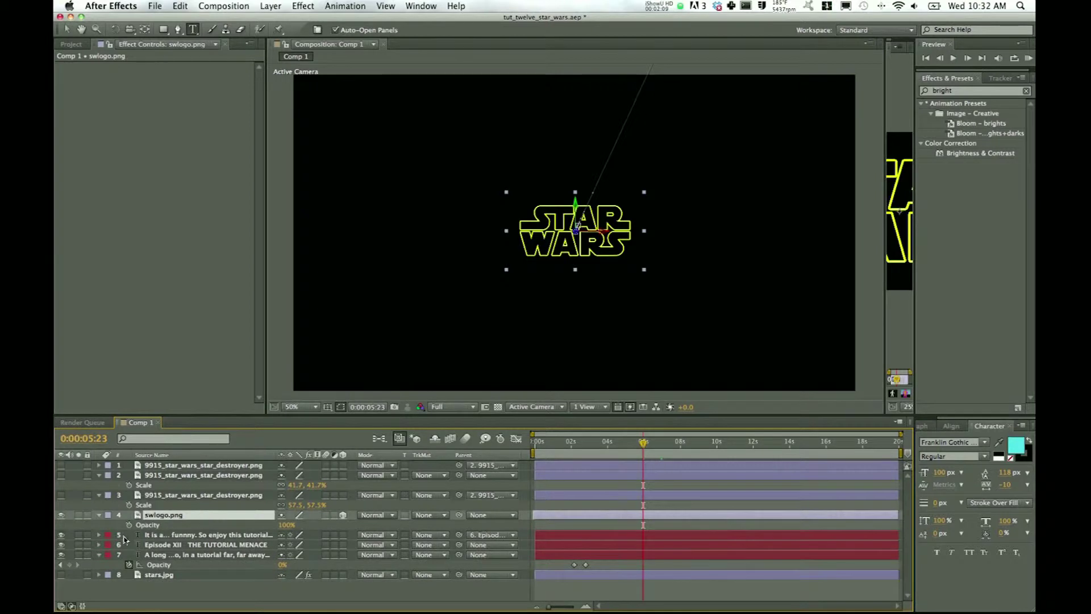
click(129, 524)
drag(641, 447, 660, 448)
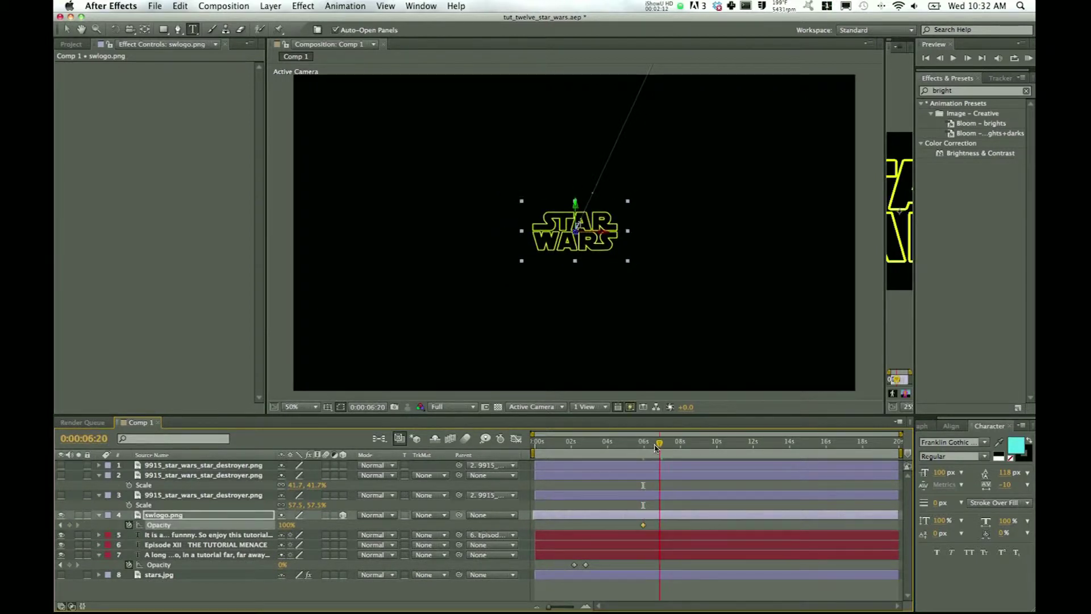
click(285, 525)
text(0)
key(Return)
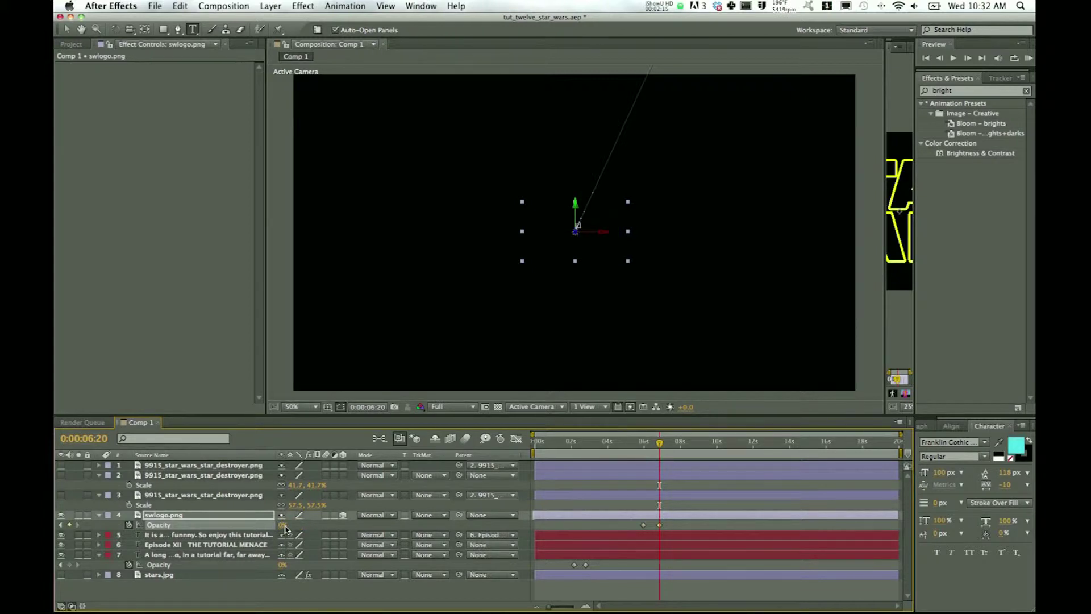
Show the stars.jpg background layer and remove its existing Brightness & Contrast effect.
drag(658, 445, 616, 458)
click(62, 575)
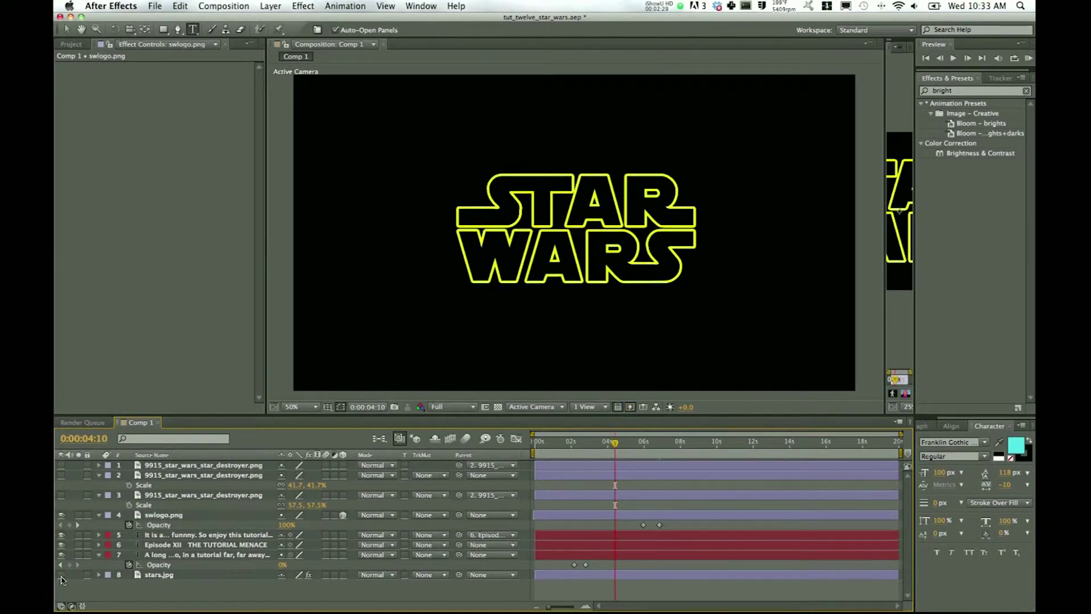
click(168, 576)
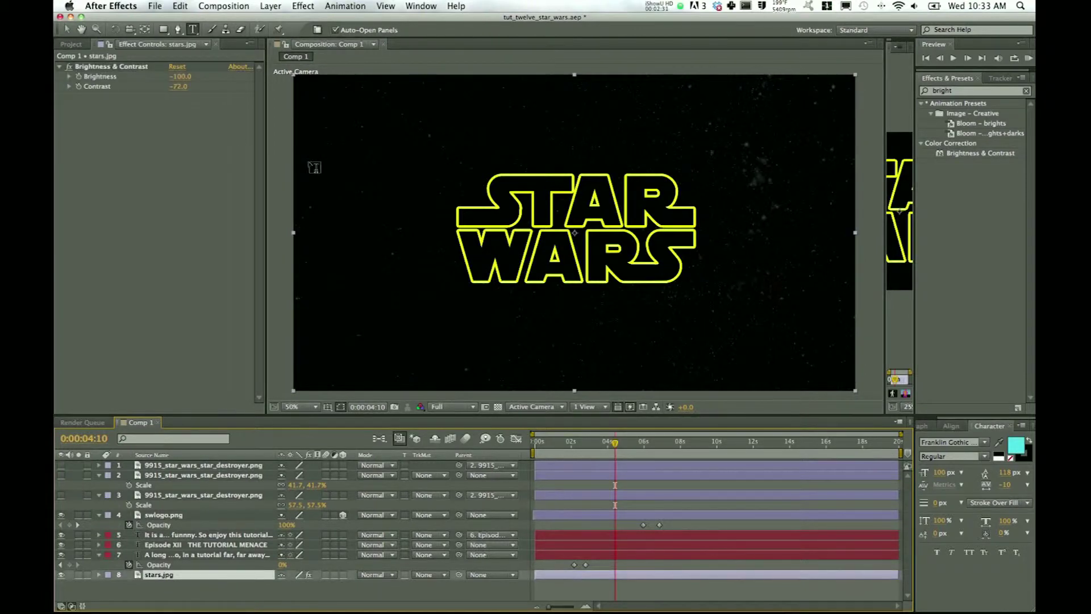
click(96, 67)
key(Delete)
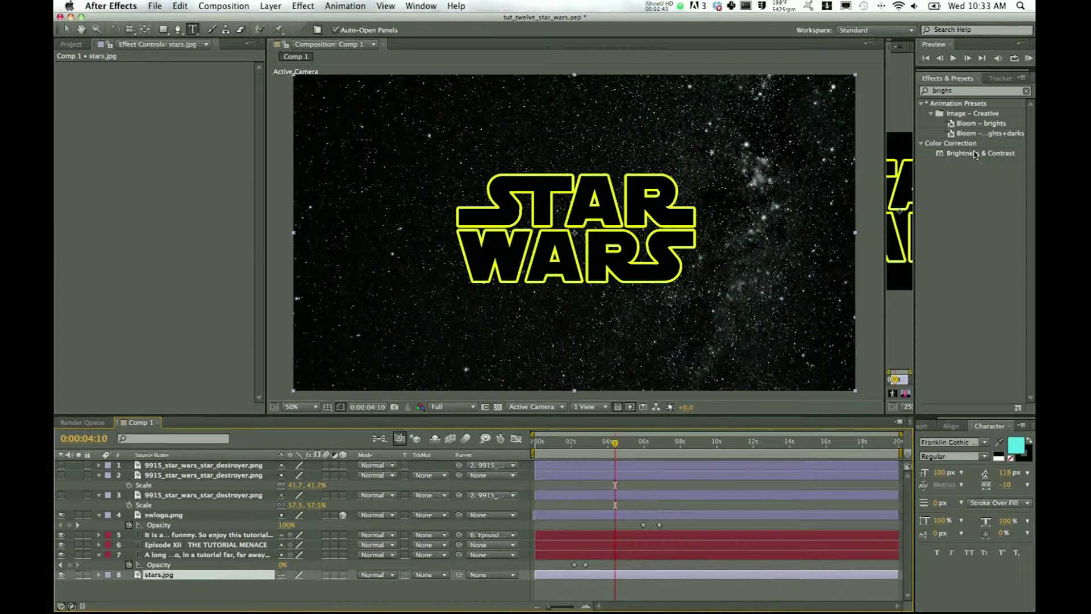
Apply Brightness & Contrast to the stars.jpg layer, with Brightness at -100 and Contrast at -72.
drag(974, 156, 773, 161)
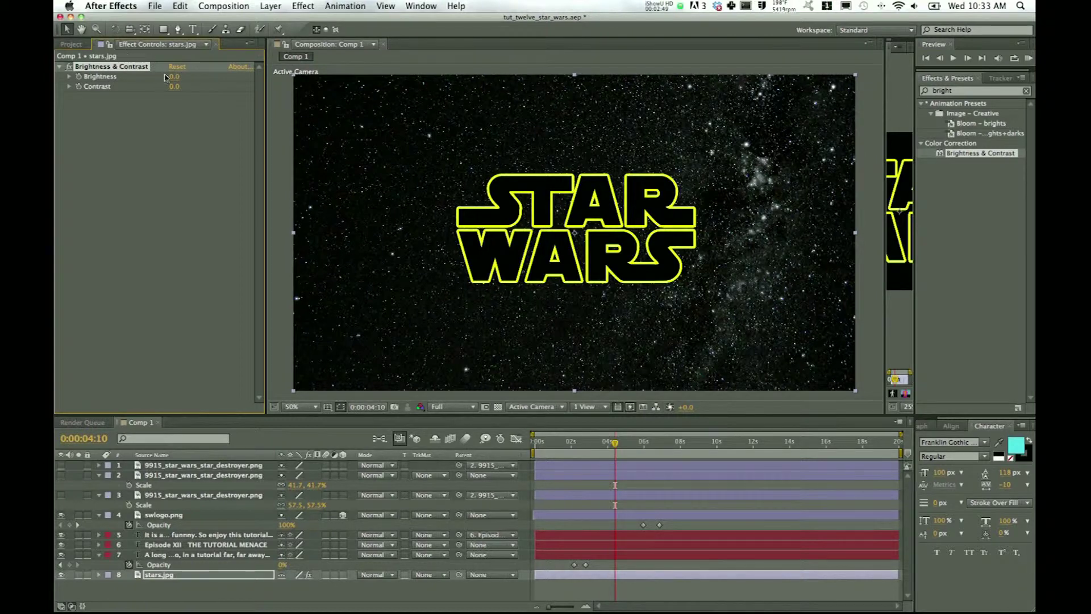
drag(131, 76, 117, 80)
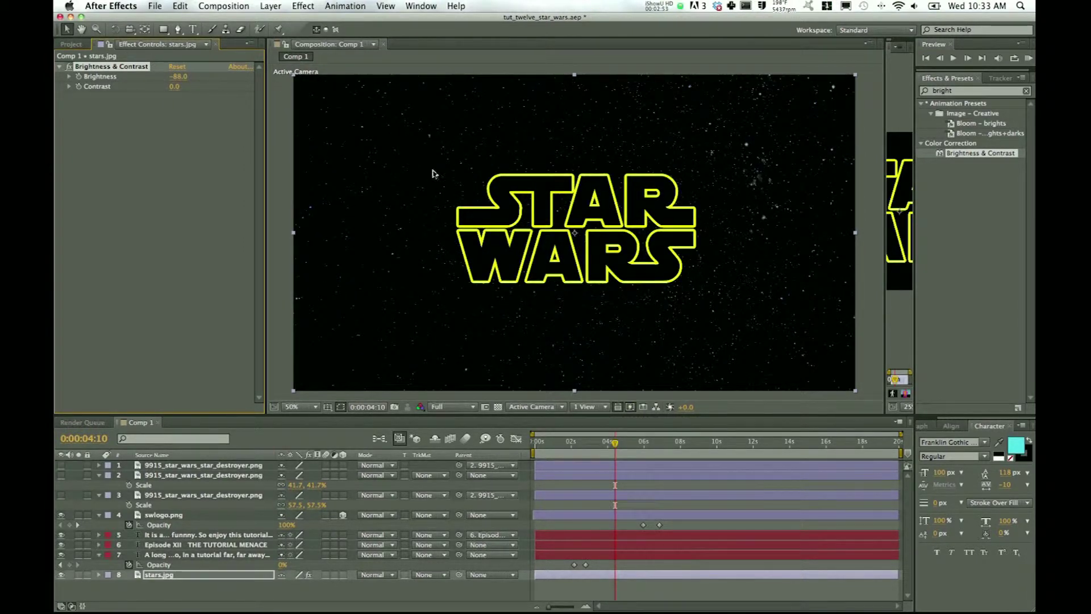
drag(173, 87, 144, 92)
mouse_move(166, 76)
mouse_down()
mouse_move(158, 83)
mouse_move(177, 96)
mouse_move(170, 90)
mouse_up()
drag(172, 88, 169, 90)
Split the stars.jpg layer at 0:00:02:19 and delete the part before the split.
drag(571, 448, 537, 448)
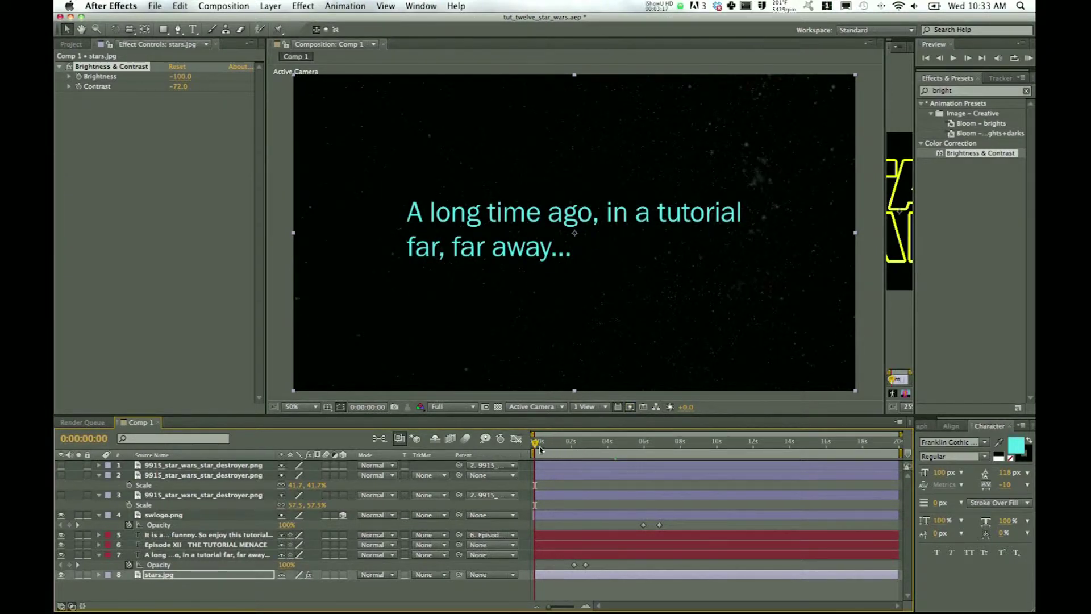
drag(537, 448, 586, 453)
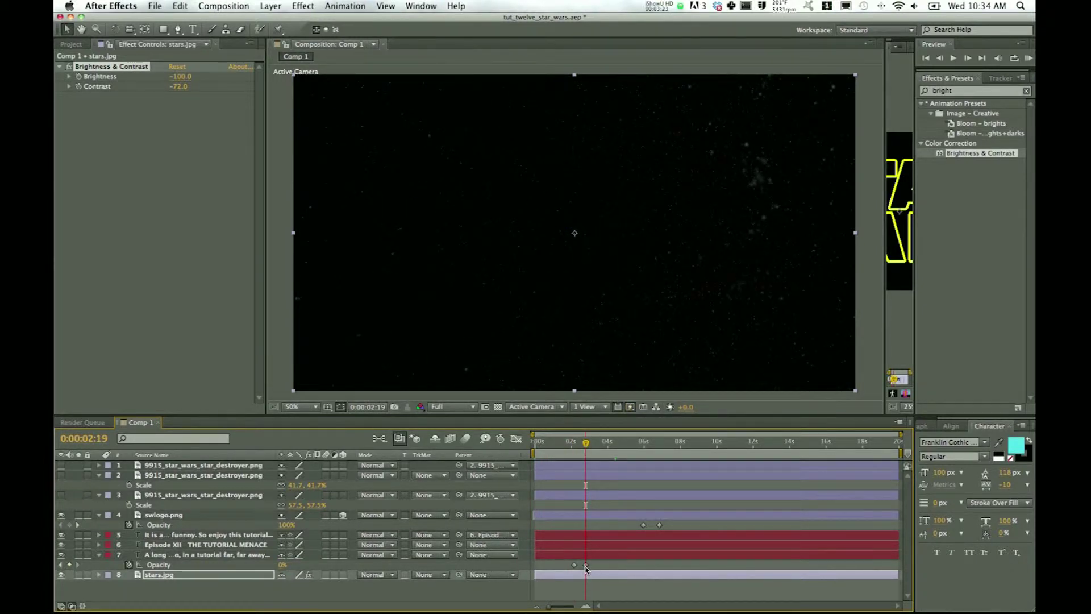
mouse_move(586, 569)
click(588, 580)
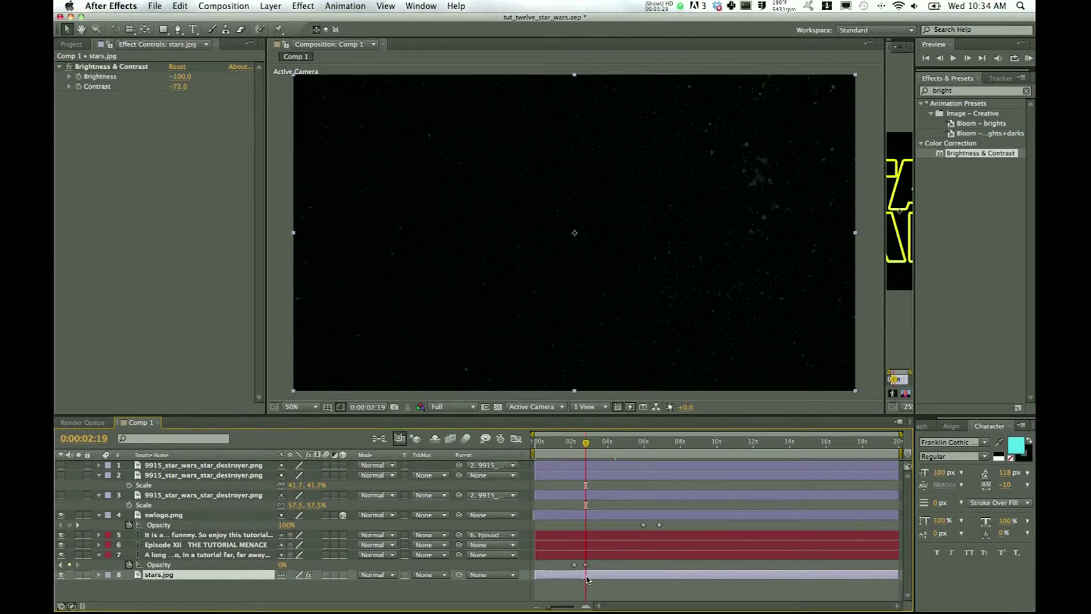
key(super+shift+d)
click(550, 587)
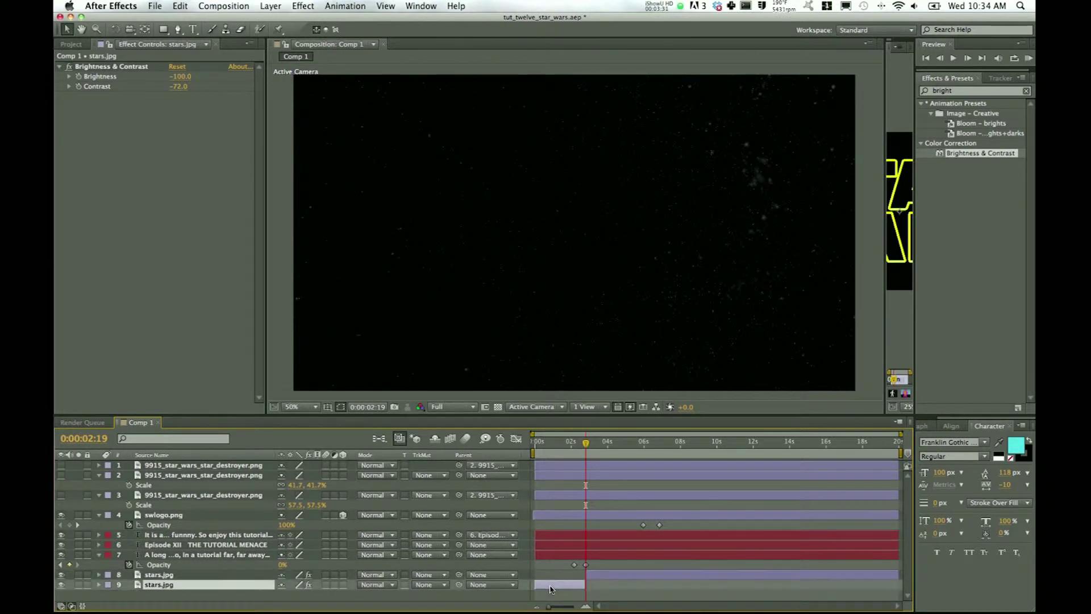
key(Delete)
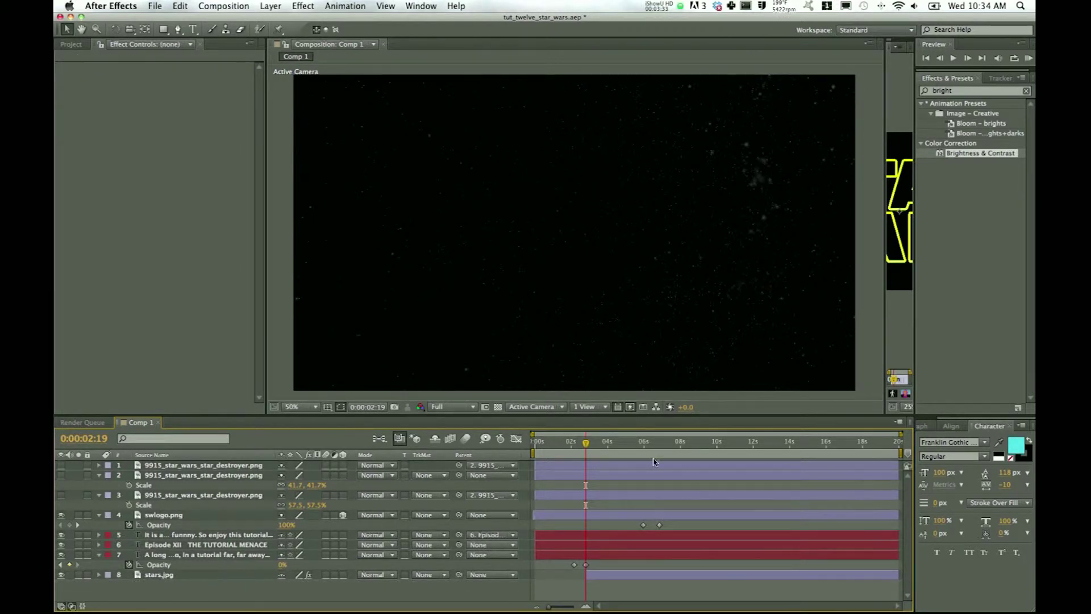
drag(586, 446, 640, 453)
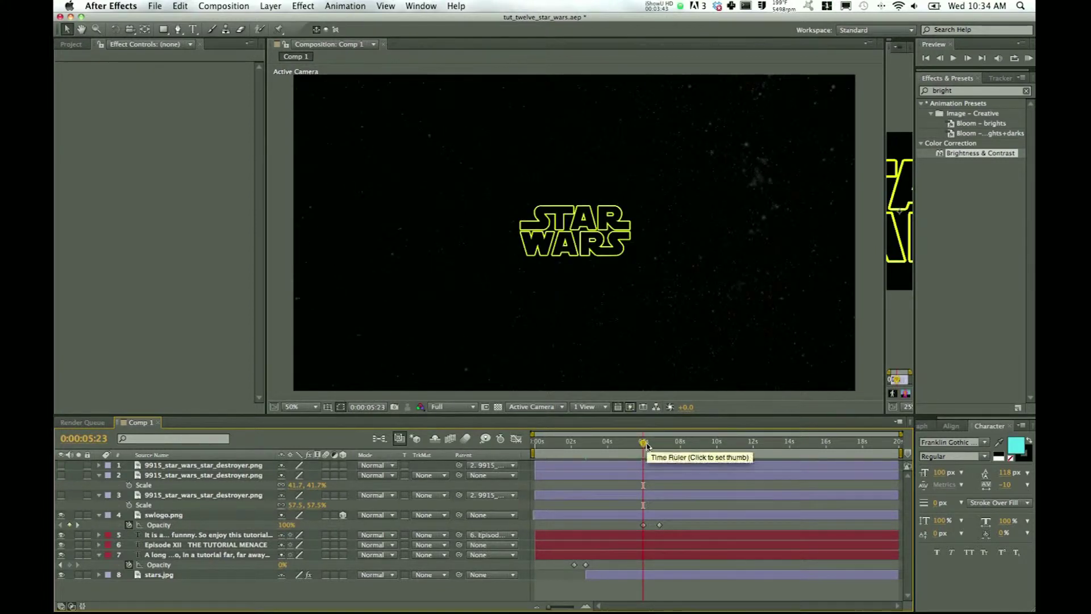
Bring the Episode XII title text into the frame and select its text to check the font choice.
click(178, 547)
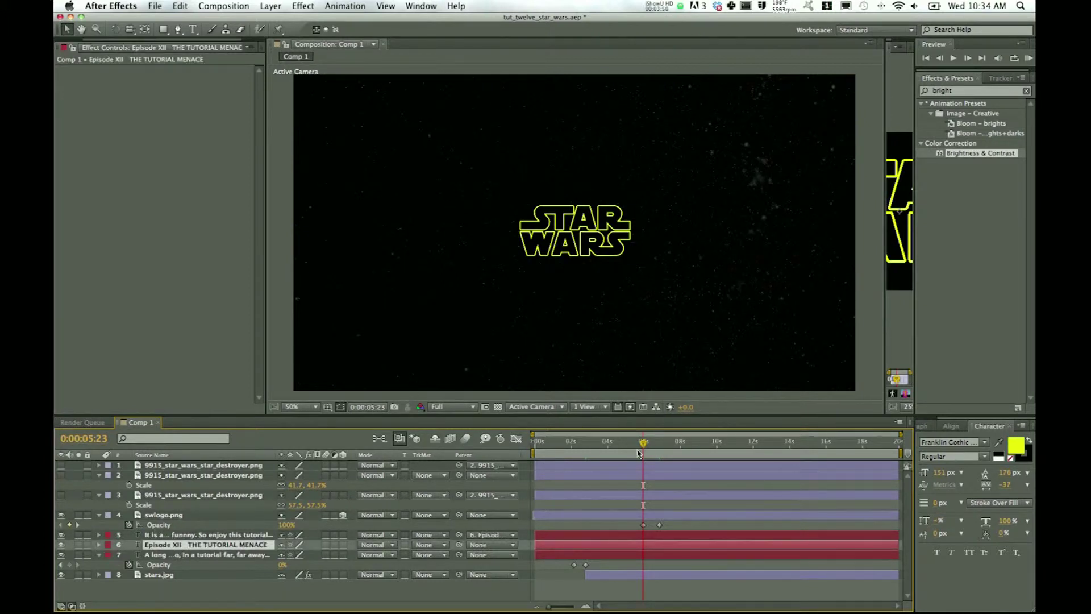
scroll(461, 314, down, 2)
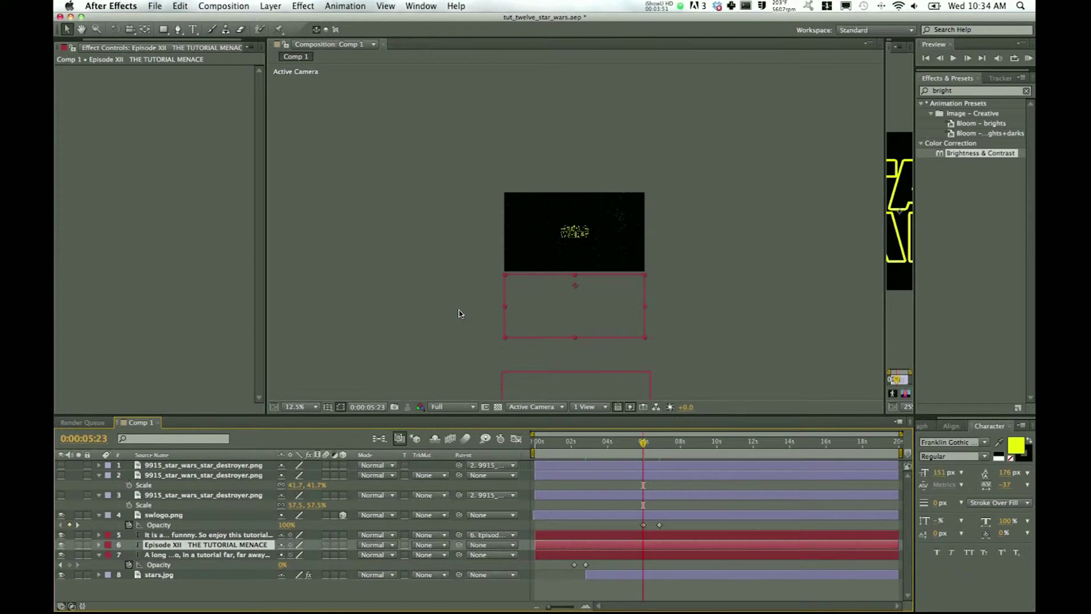
drag(611, 317, 622, 254)
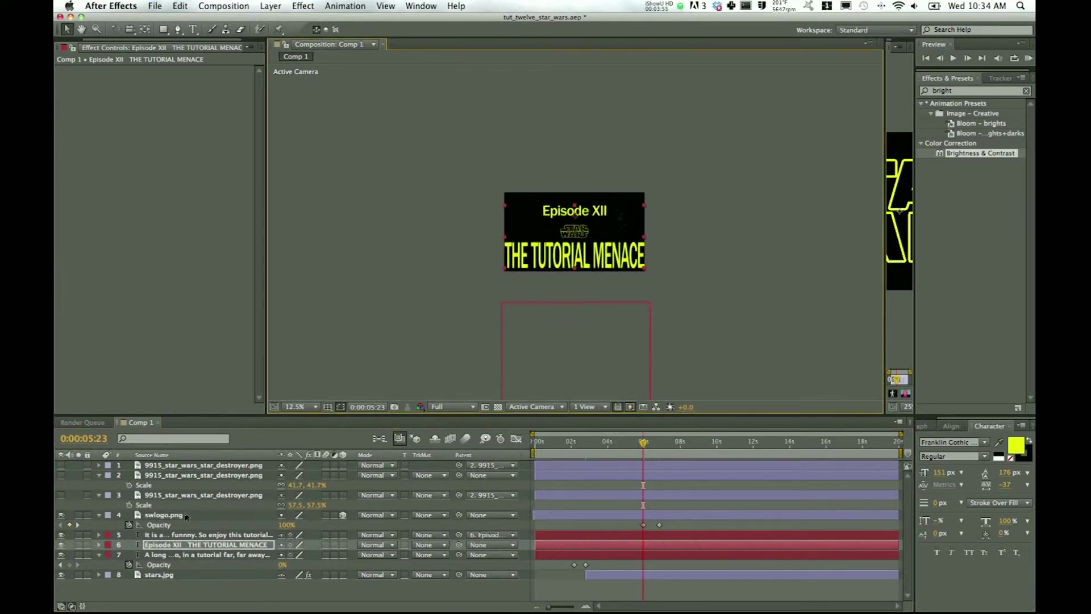
double_click(587, 218)
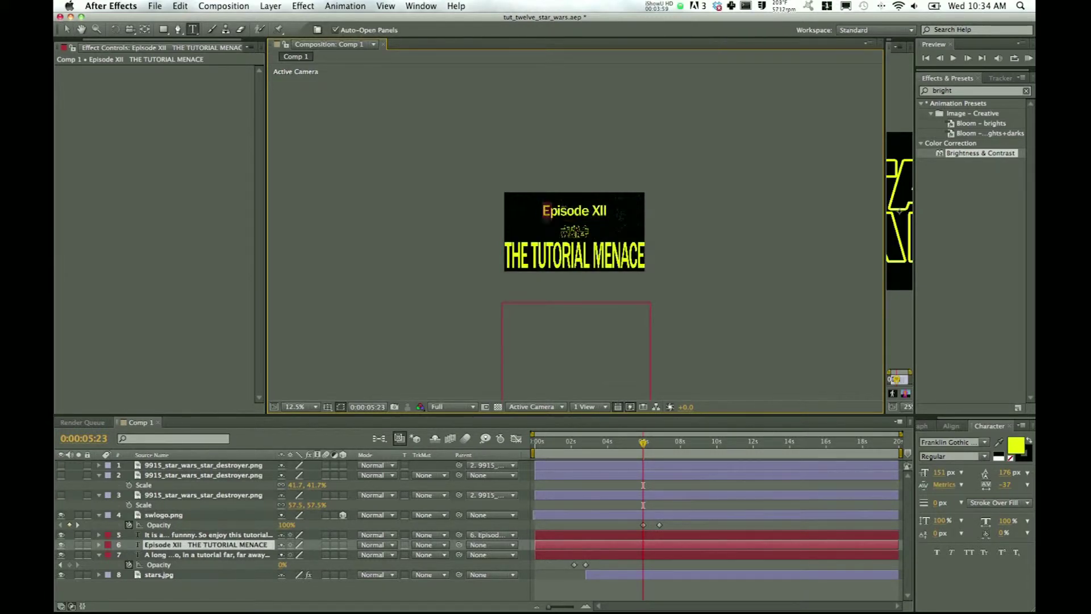
click(984, 443)
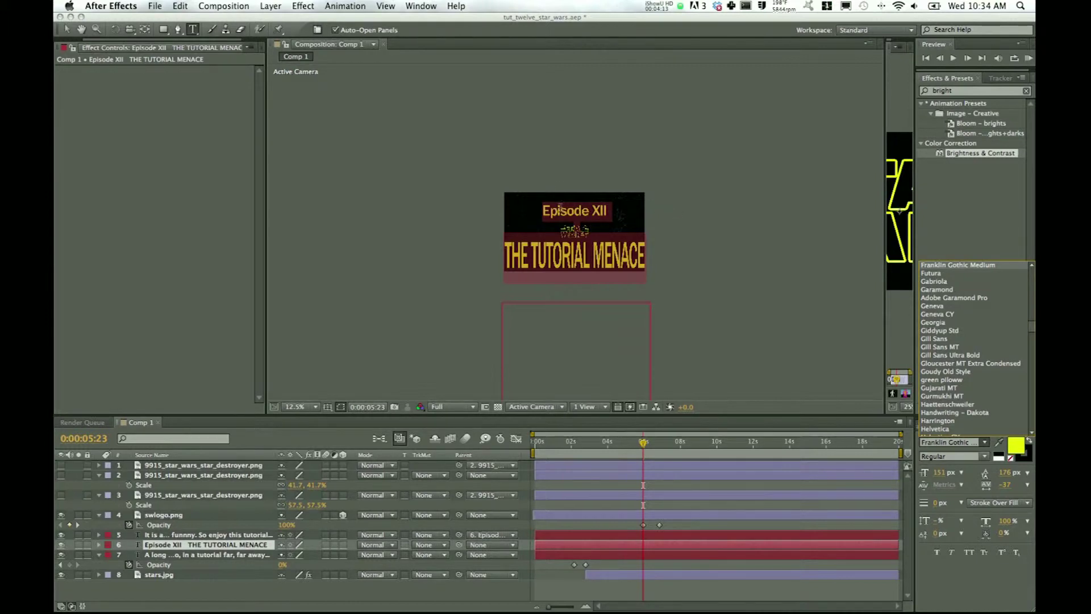
Try the THE TUTORIAL MENACE line at 100% vertical scale, then set it back to 255%.
drag(502, 260, 644, 260)
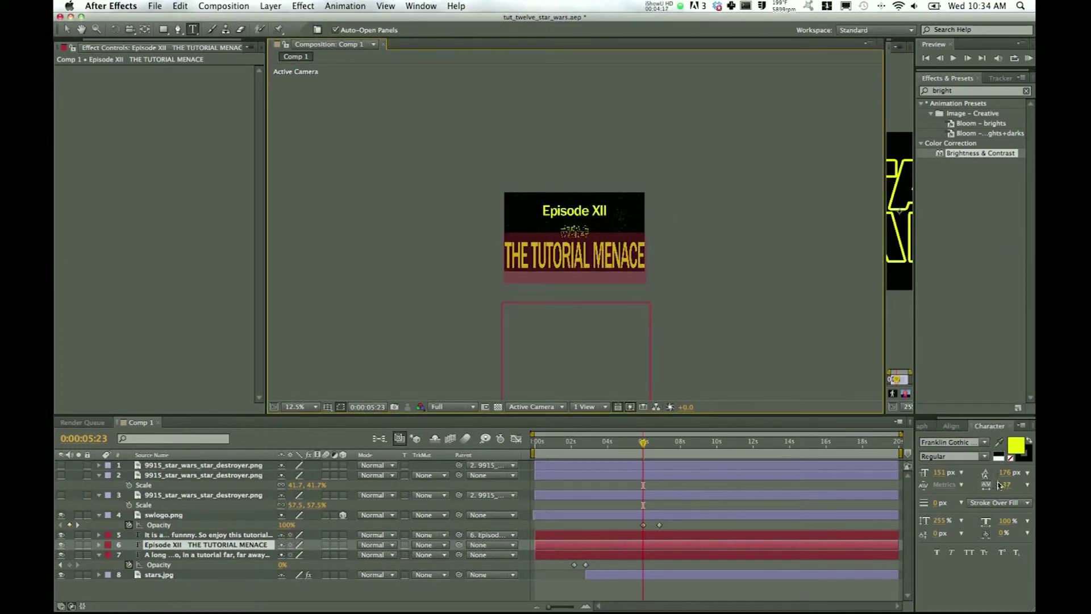
click(939, 520)
text(100)
key(Return)
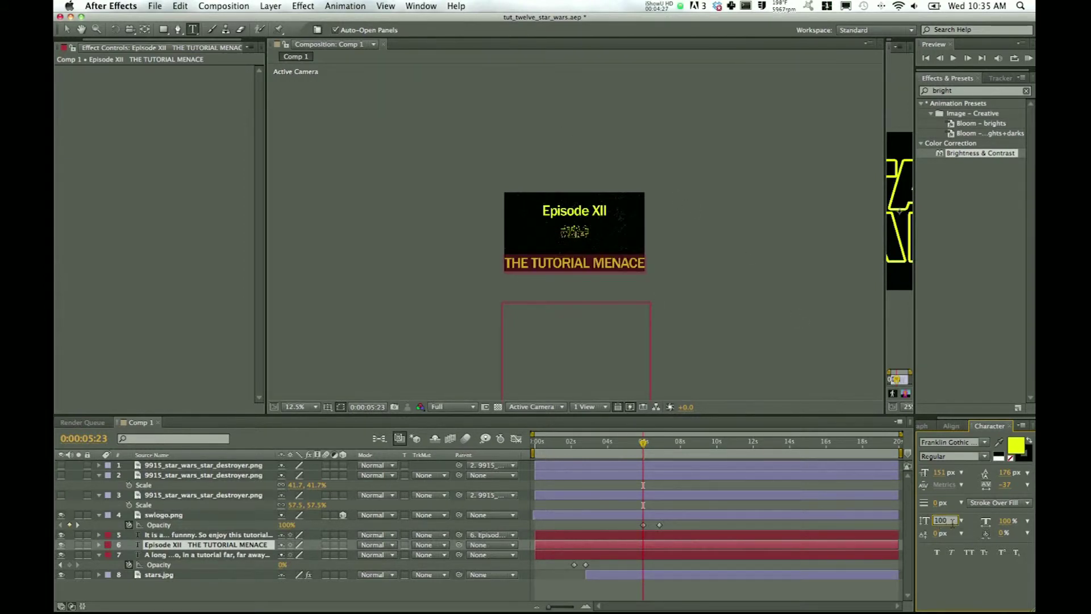
text(255)
key(Return)
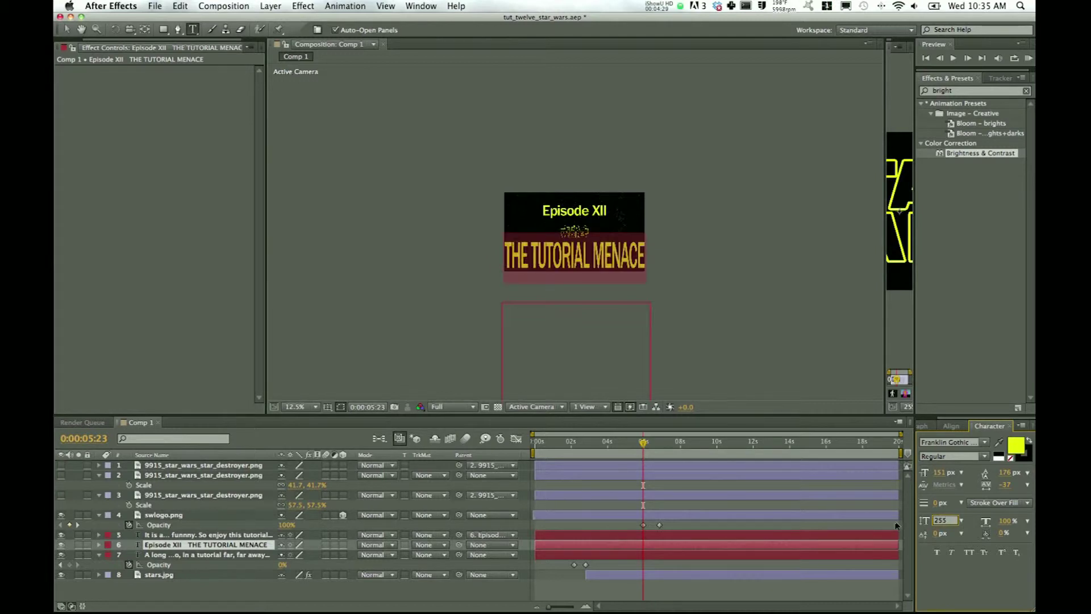
click(203, 547)
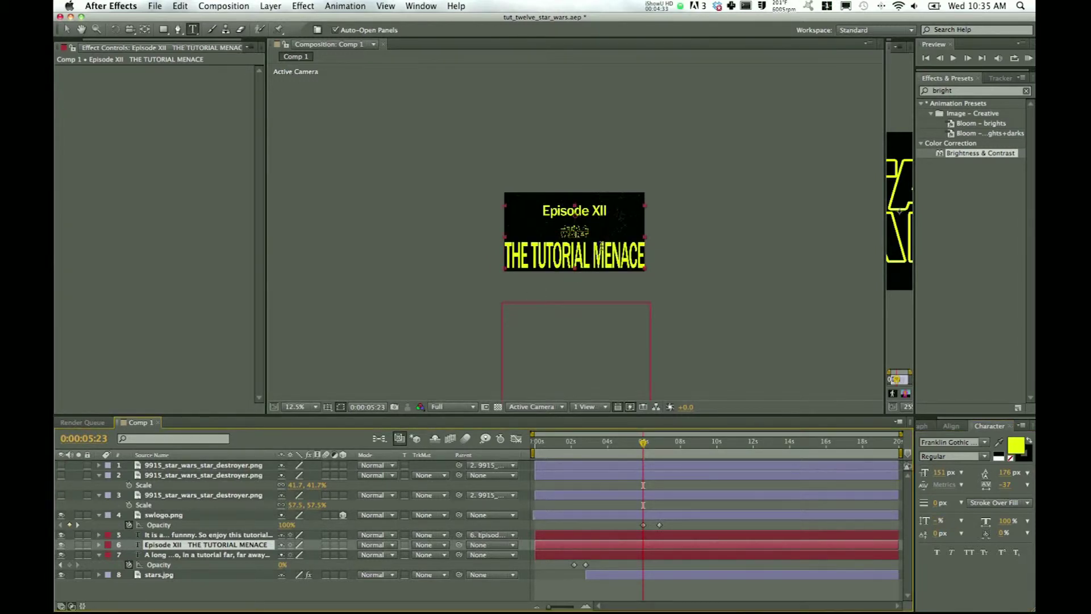
key(v)
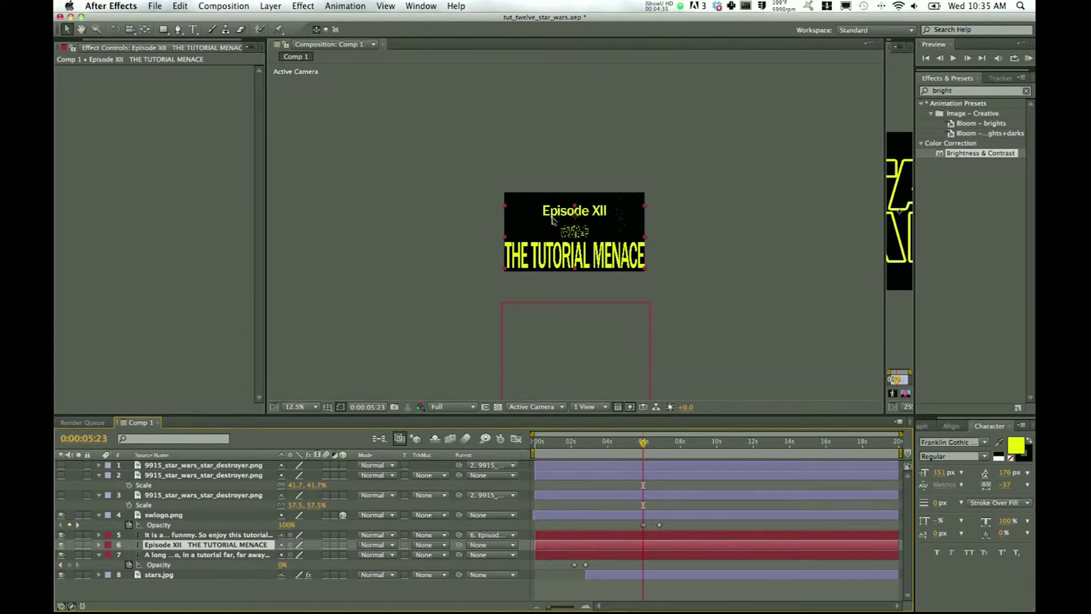
Shift the Episode XII title above the frame and back to check that the crawl text follows it.
drag(614, 261, 609, 152)
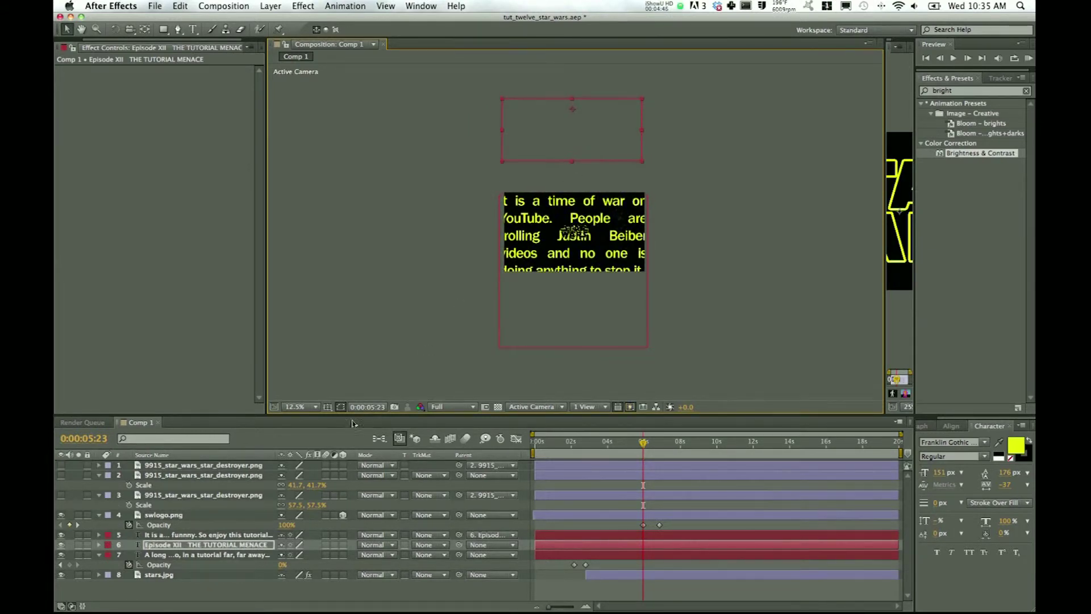
click(160, 536)
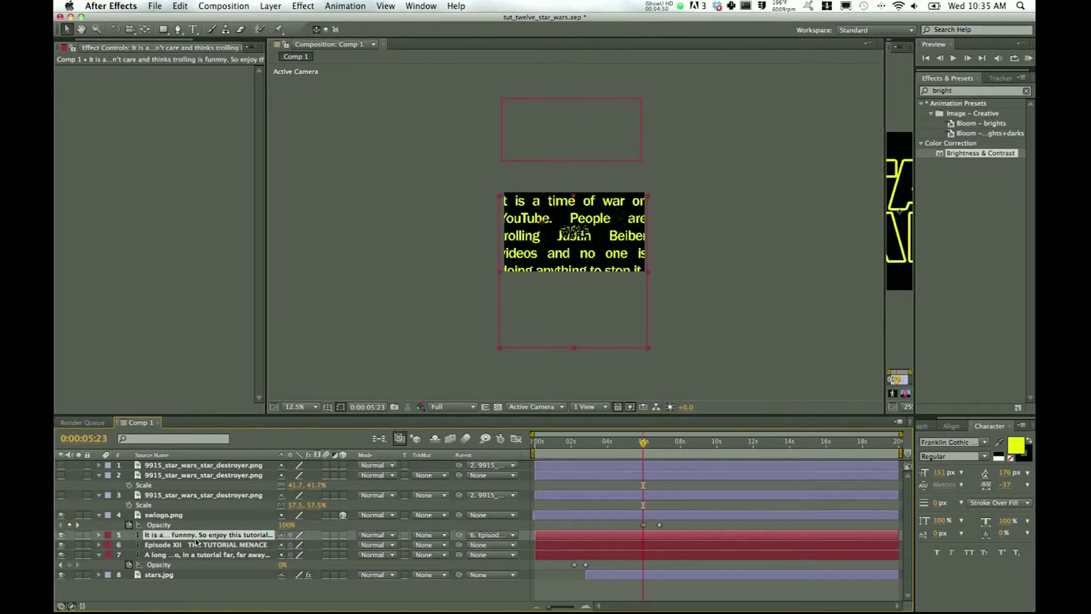
drag(588, 131, 587, 229)
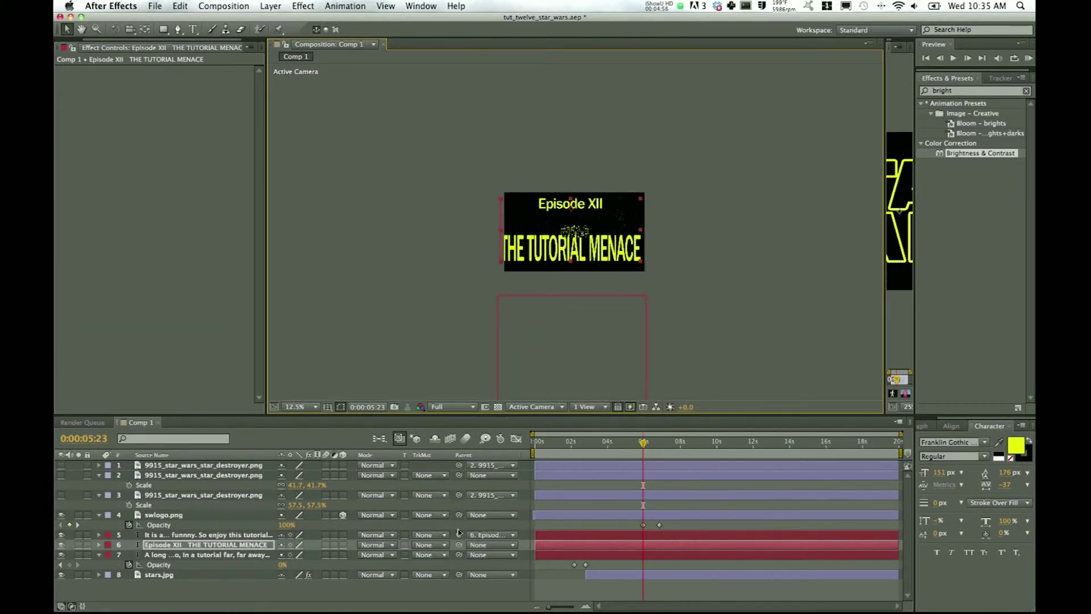
Parent the crawl paragraph layer to the Episode XII THE TUTORIAL MENACE layer.
click(201, 537)
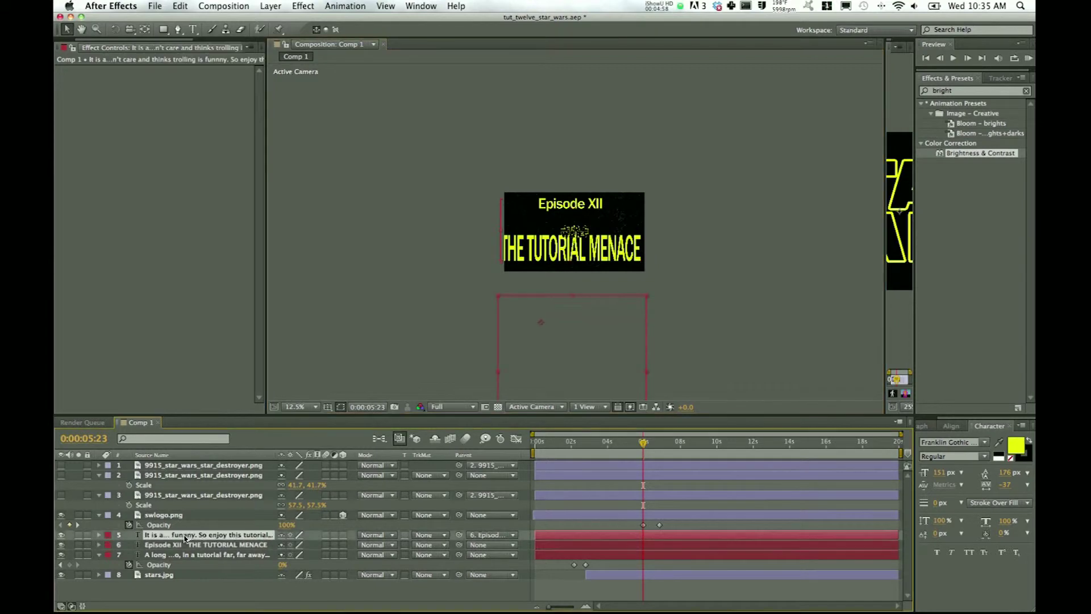
drag(457, 536, 222, 546)
click(498, 537)
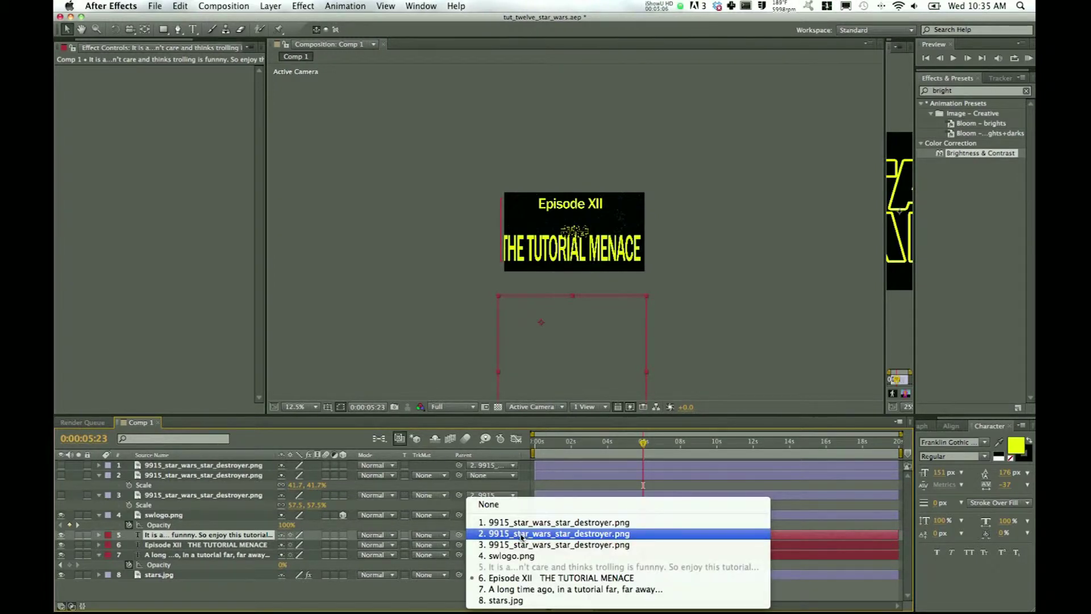
click(513, 579)
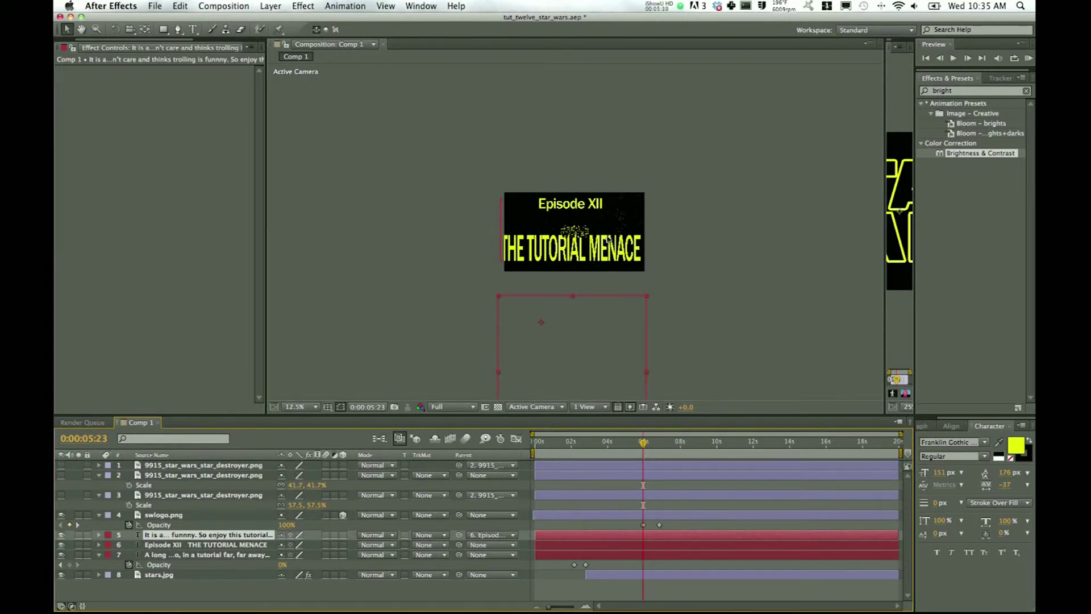
Position the Episode XII title just below the frame's bottom edge and set the current time to 0:00:06:08.
drag(606, 246, 615, 323)
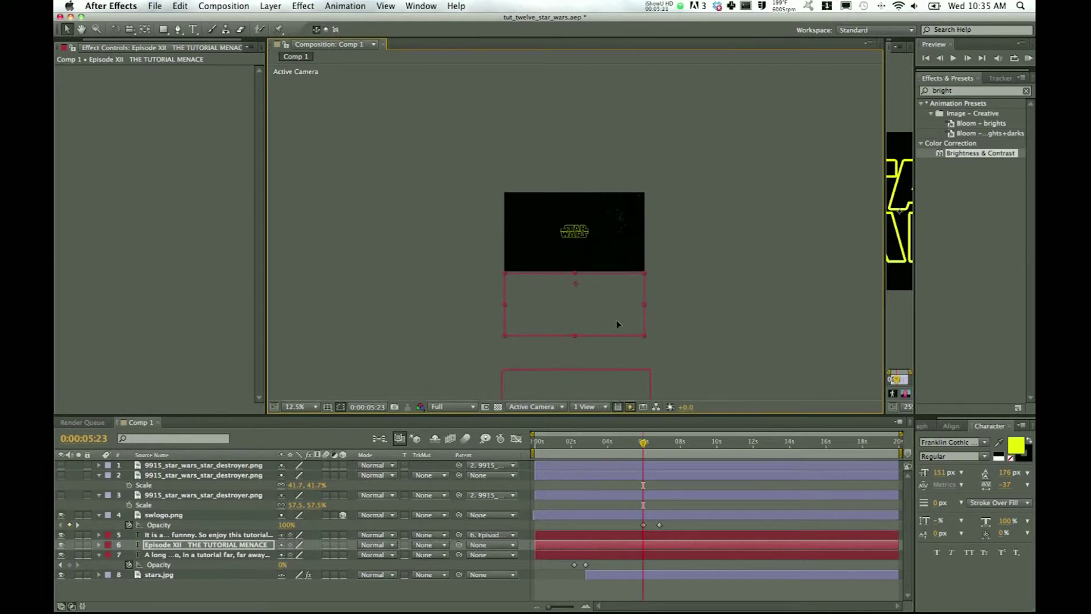
key(period)
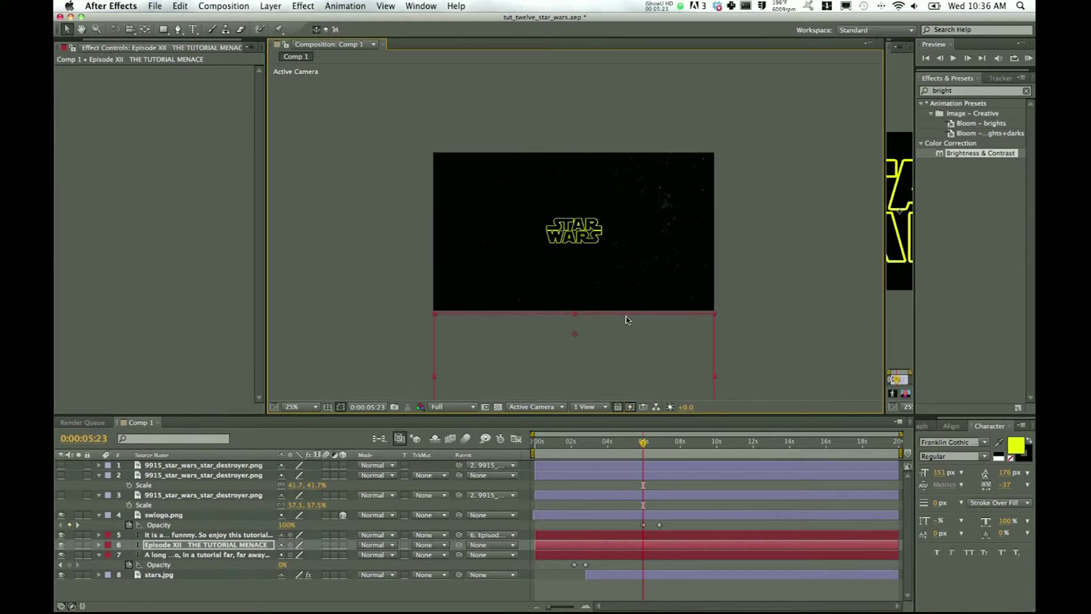
mouse_move(643, 443)
mouse_down()
mouse_move(668, 444)
mouse_move(649, 449)
mouse_up()
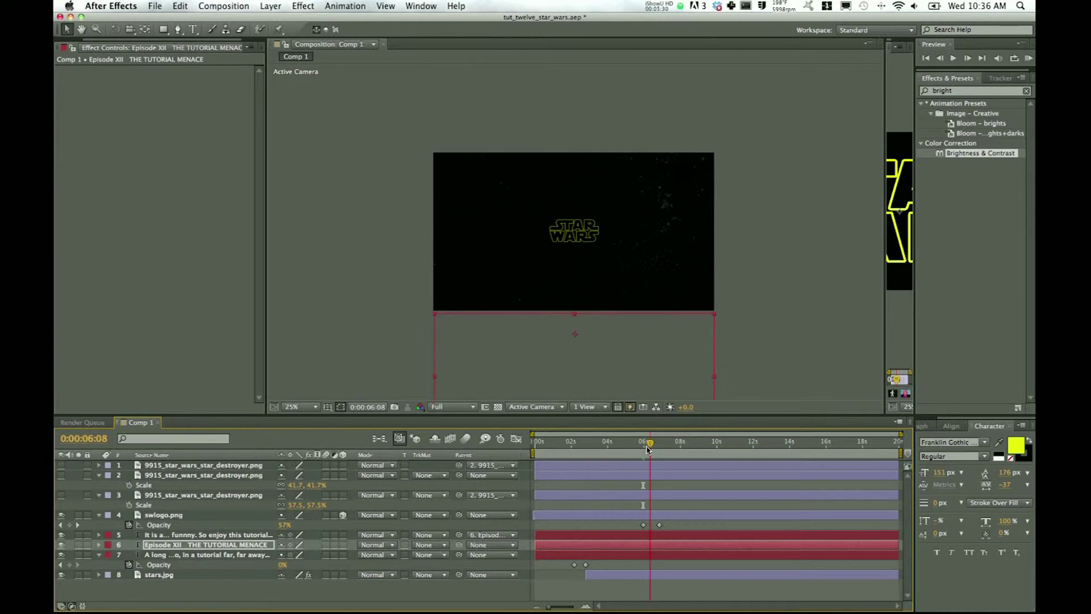
Make the Episode XII title and crawl paragraph layers 3D, and set the title's X Rotation to -65°.
click(186, 546)
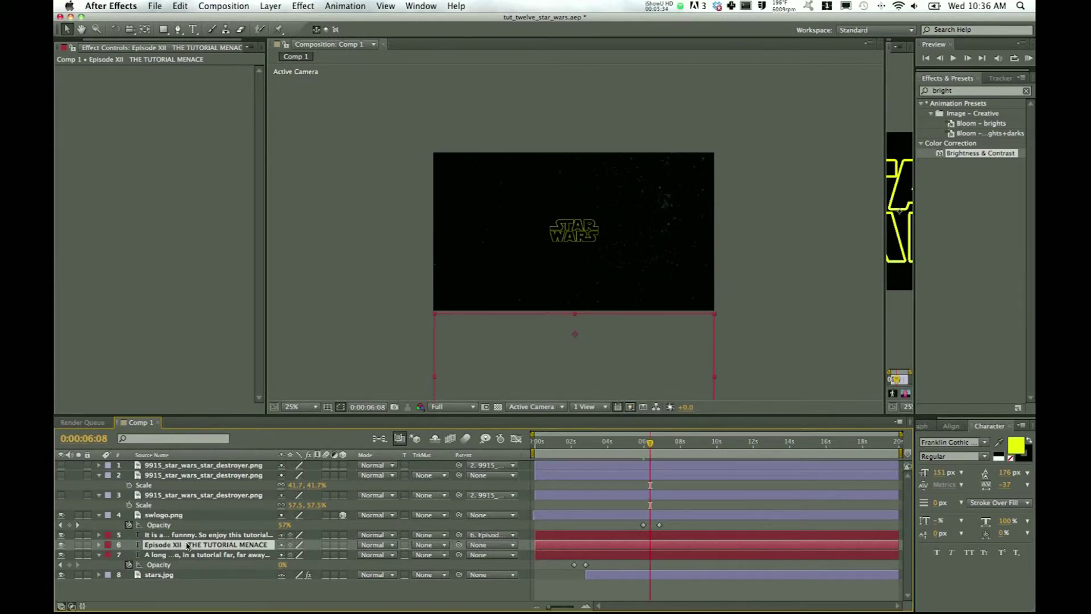
click(343, 545)
click(343, 535)
key(r)
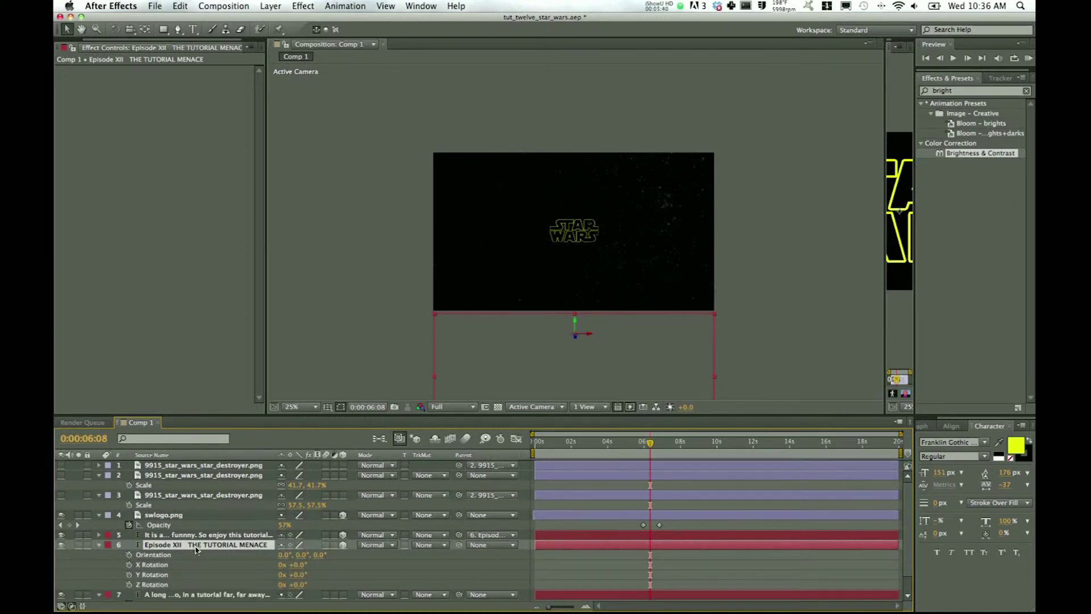
drag(296, 566, 264, 574)
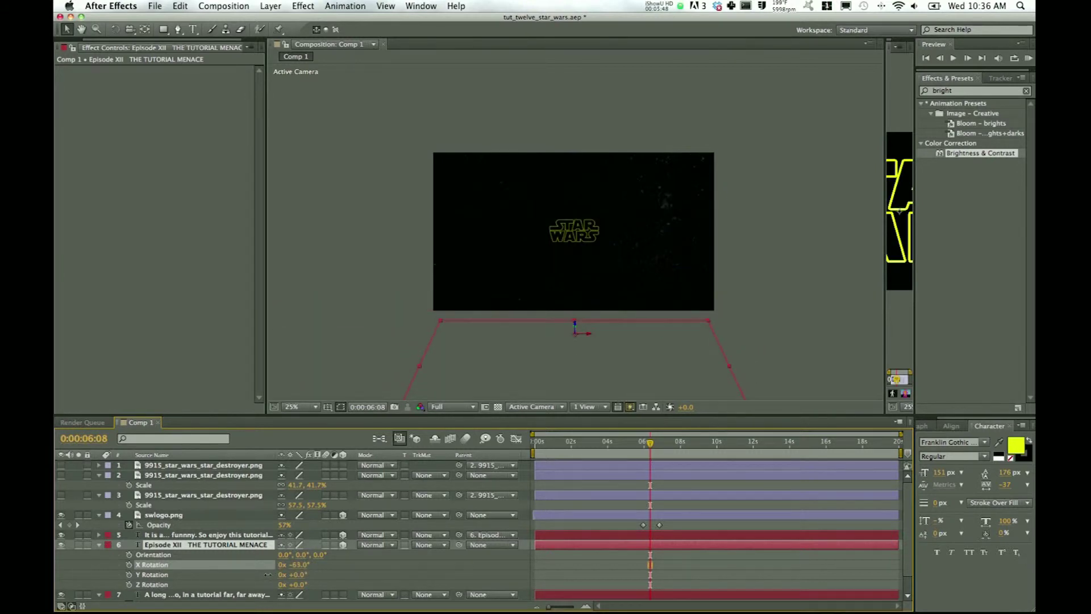
key(Return)
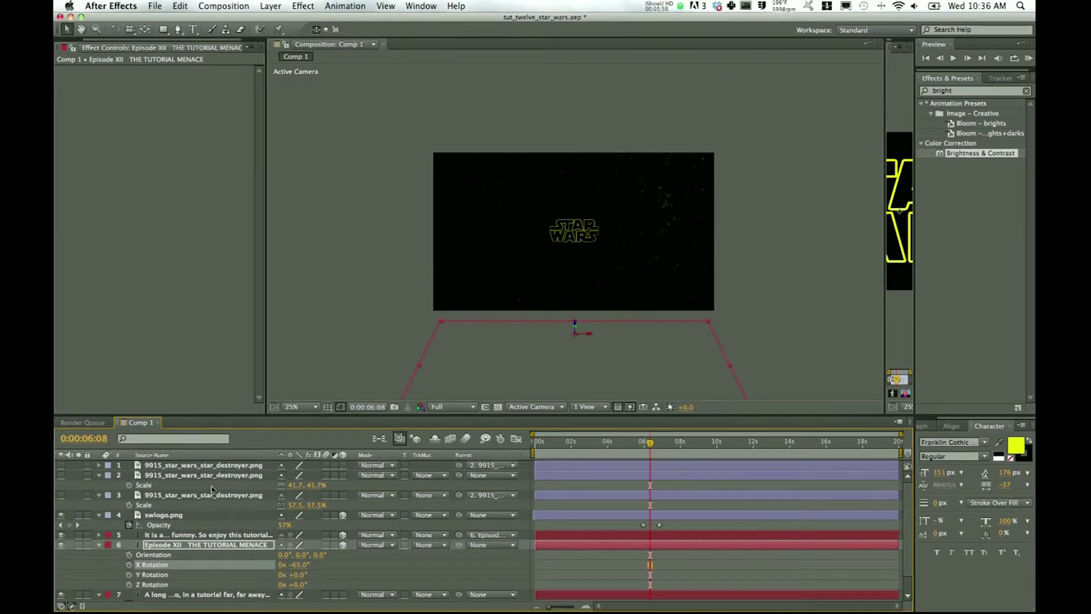
Animate the Episode XII title's Anchor Point with keyframes of 0, 0, 0 at 0:00:06:08 and 0, 5739, 0 at 0:00:11:23.
click(199, 547)
key(a)
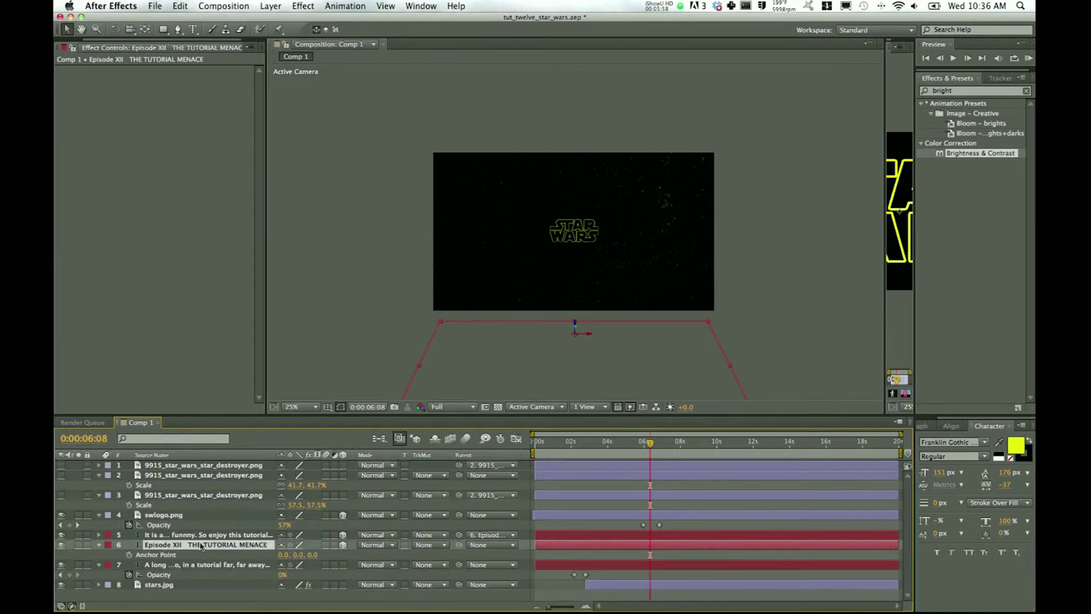
click(129, 555)
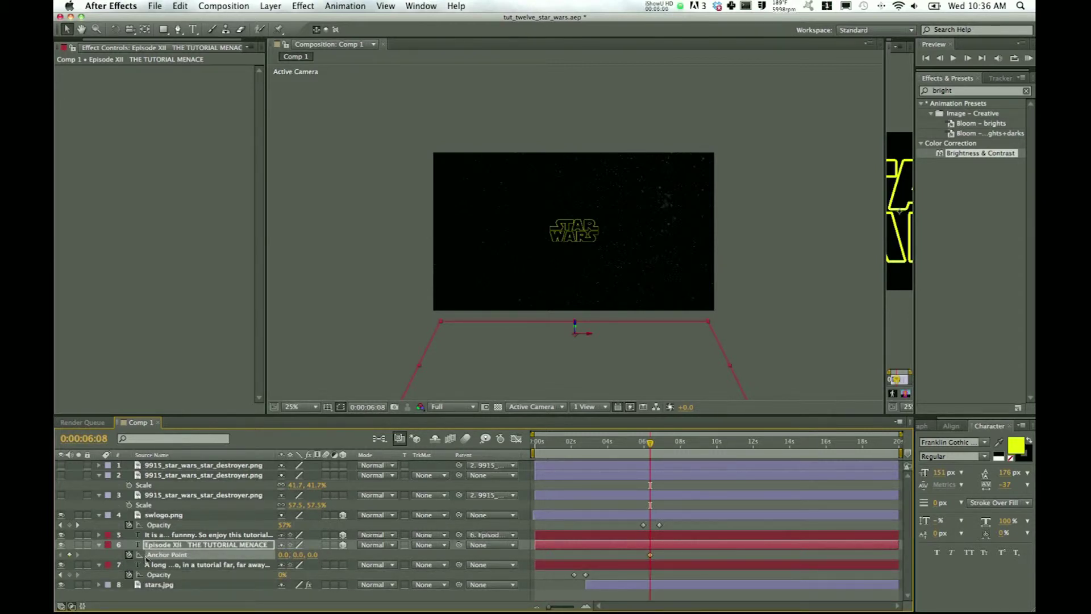
drag(652, 445, 753, 449)
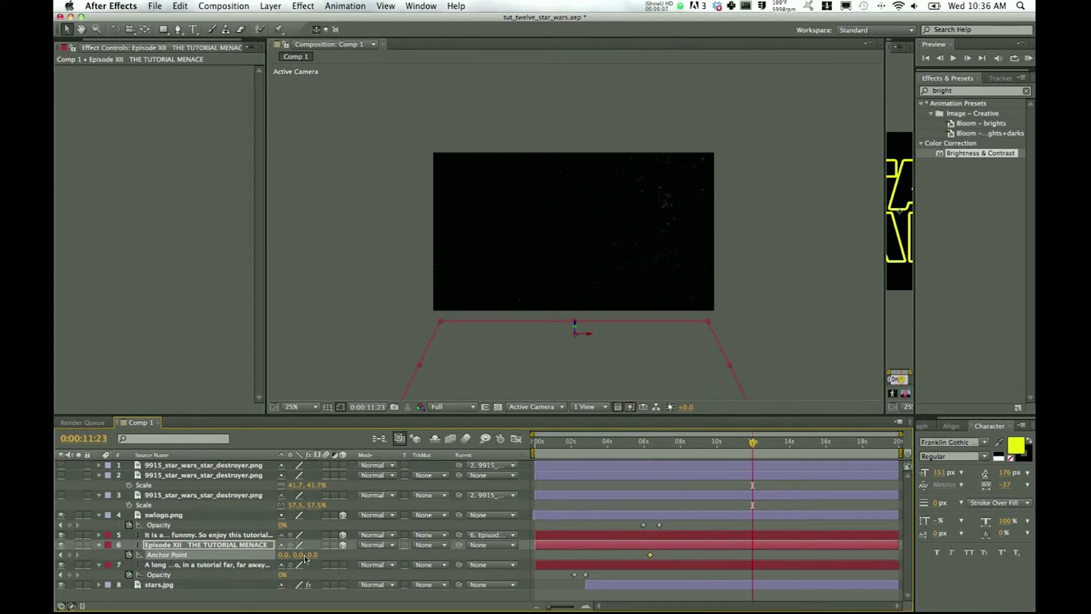
drag(295, 556, 1031, 567)
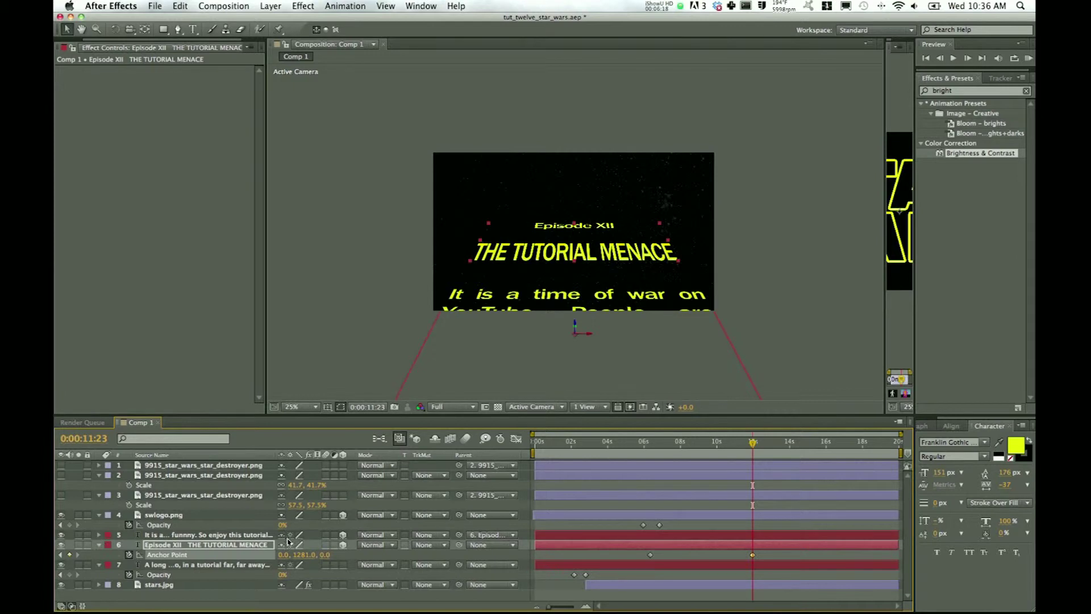
drag(296, 555, 738, 554)
drag(466, 561, 297, 555)
drag(687, 558, 853, 558)
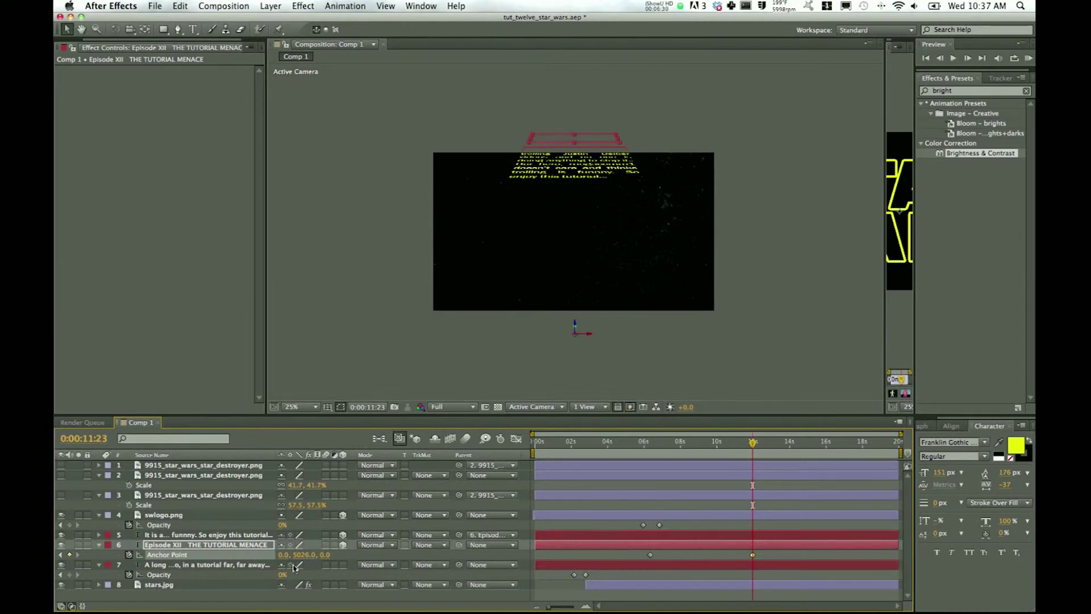
drag(302, 555, 718, 553)
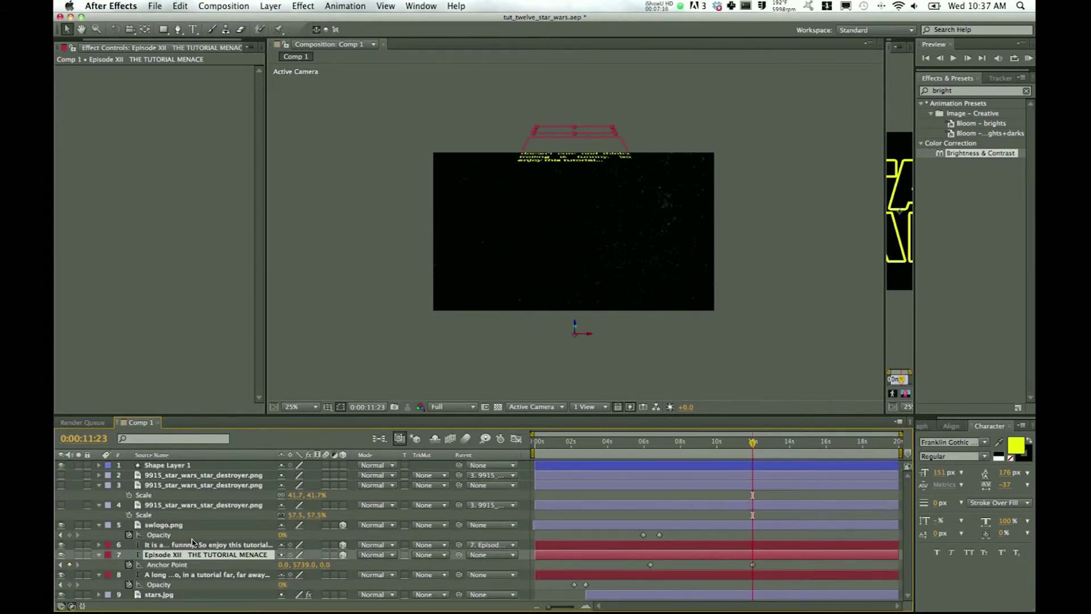
Move the stars.jpg layer above the crawl text layers, directly below swlogo.png.
click(152, 595)
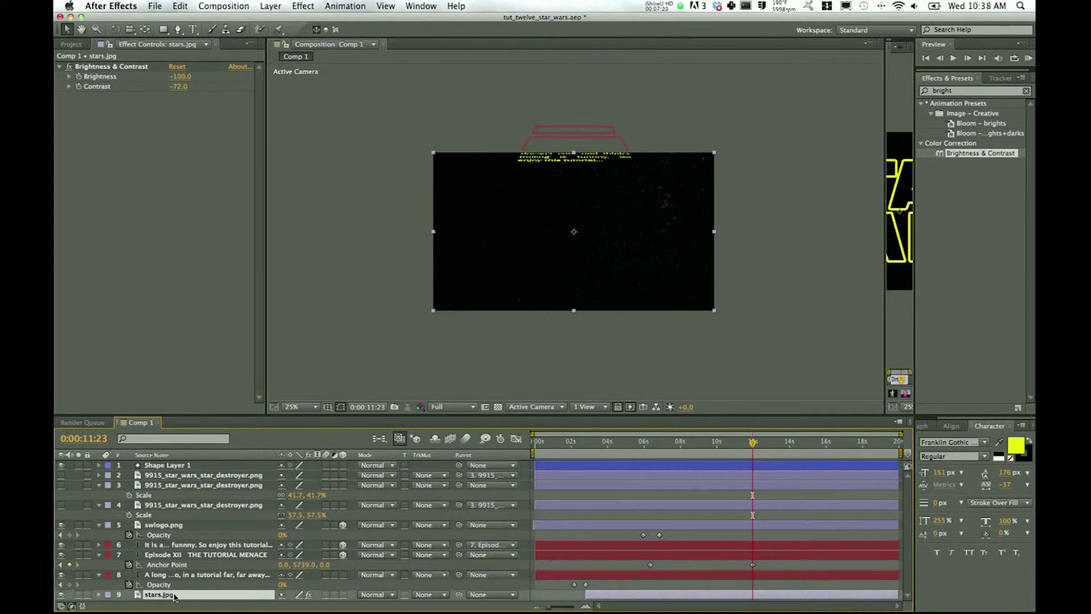
drag(150, 598, 152, 544)
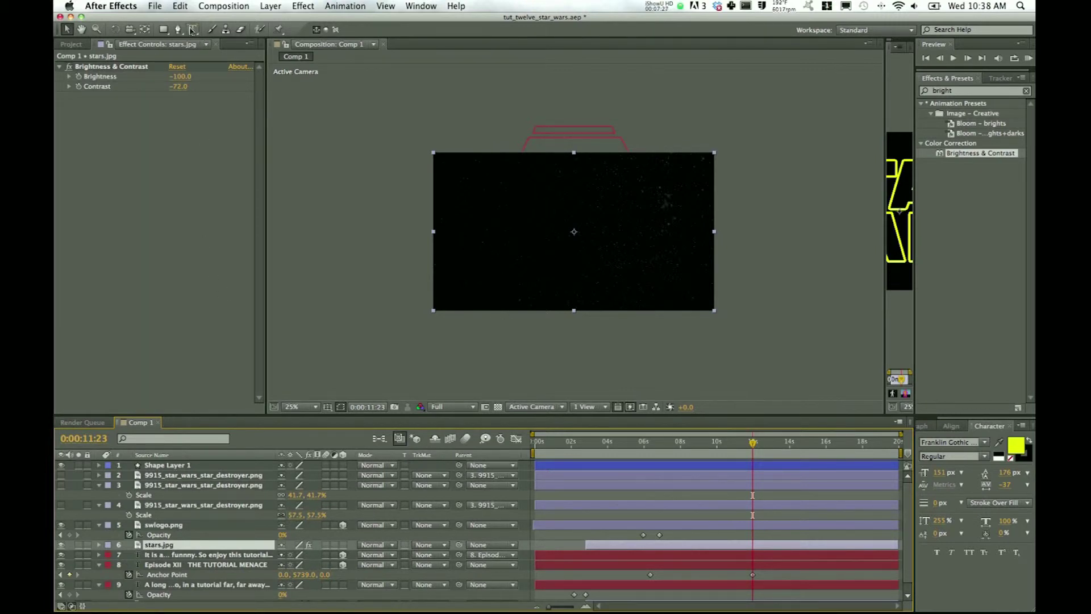
Draw a four-point Pen mask across the top edge of the stars.jpg layer and reveal its mask properties.
click(178, 32)
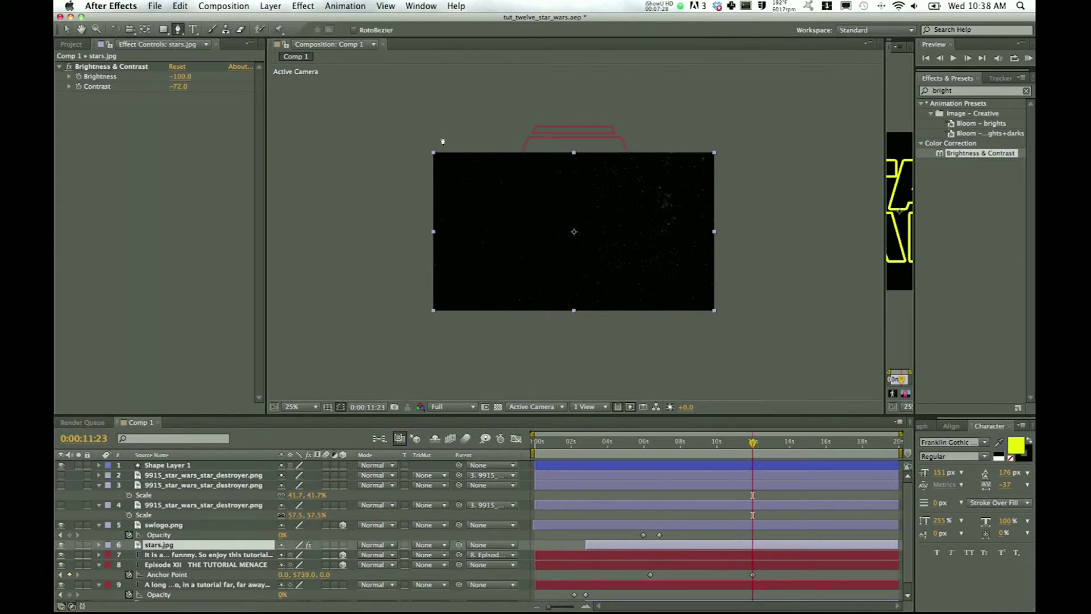
click(429, 138)
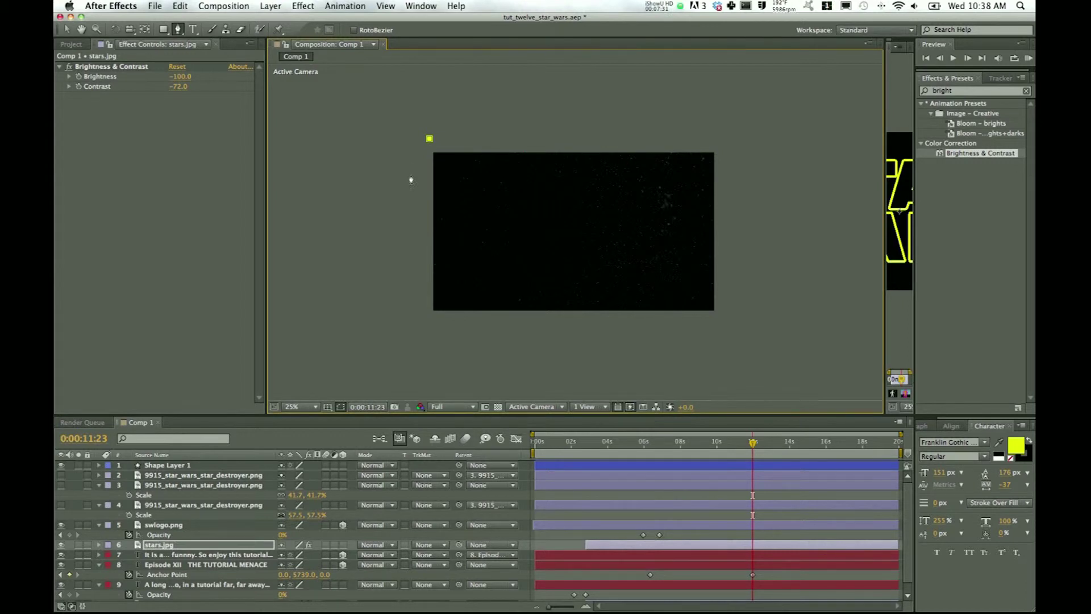
click(747, 171)
click(429, 139)
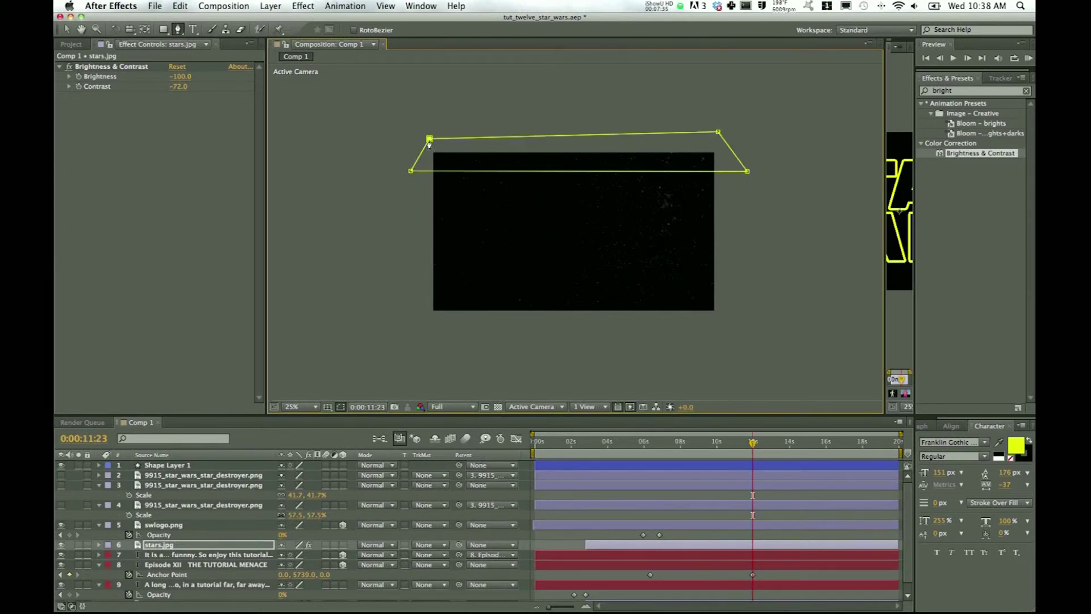
click(176, 547)
key(m)
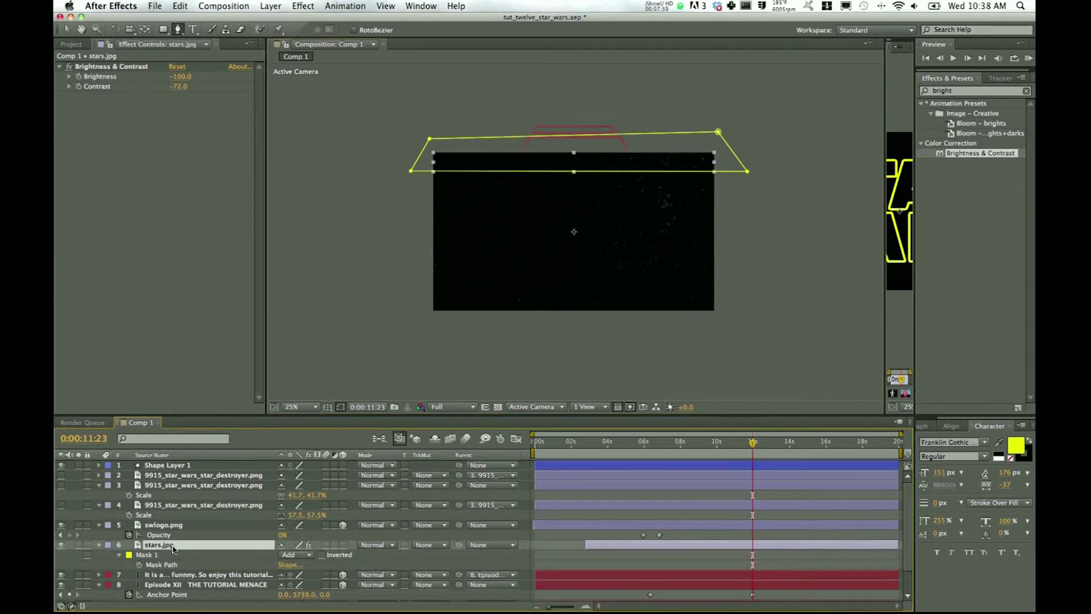
Set the stars.jpg mask's feather to 104 pixels and check the crawl text's fade at 0:00:11:10.
click(119, 556)
scroll(170, 573, down, 1)
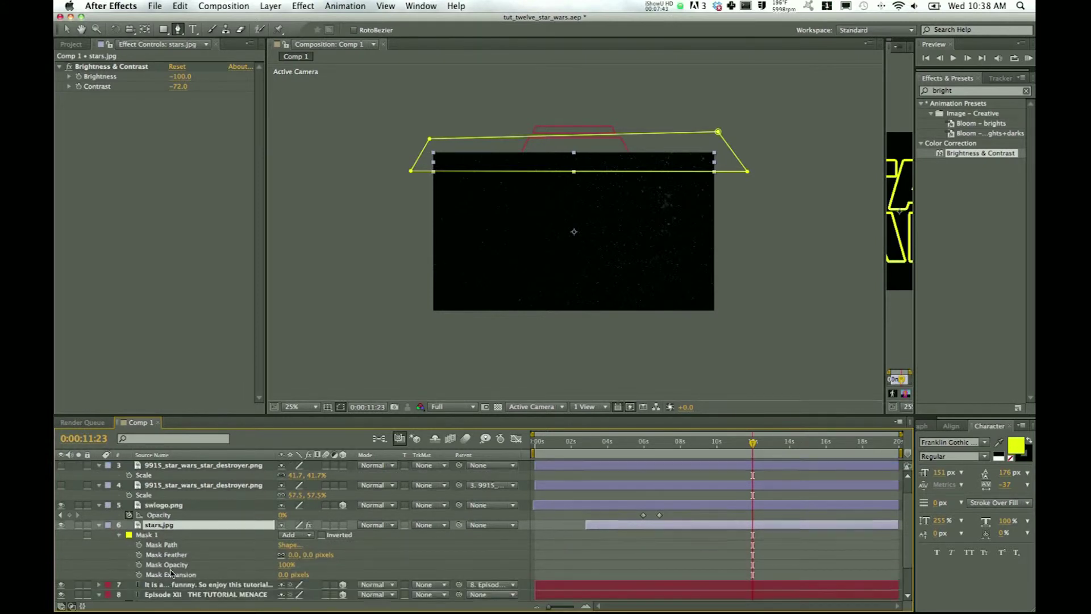
drag(291, 559, 341, 560)
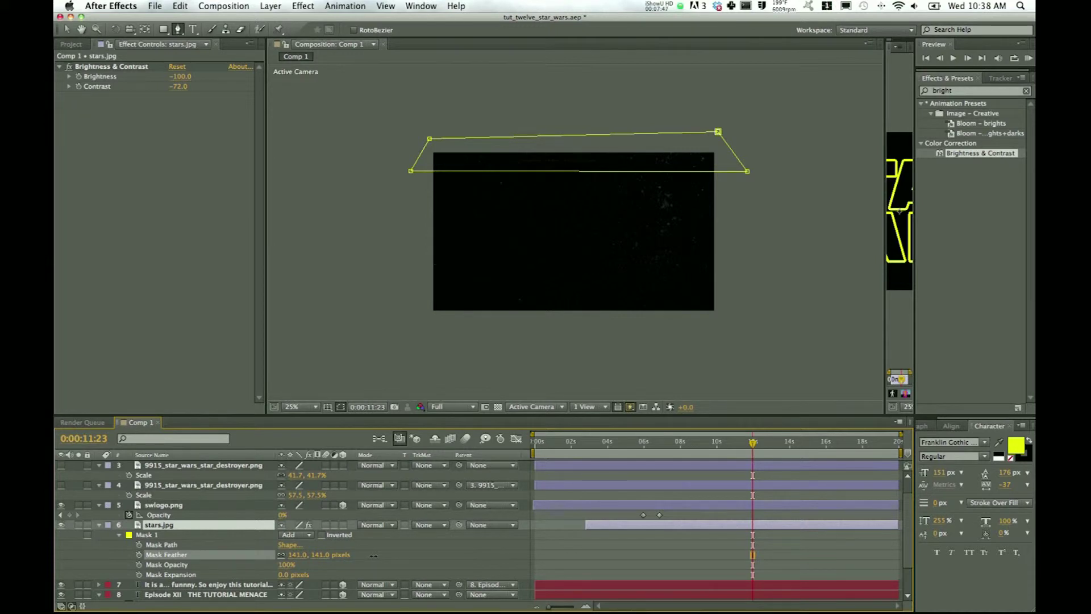
key(Return)
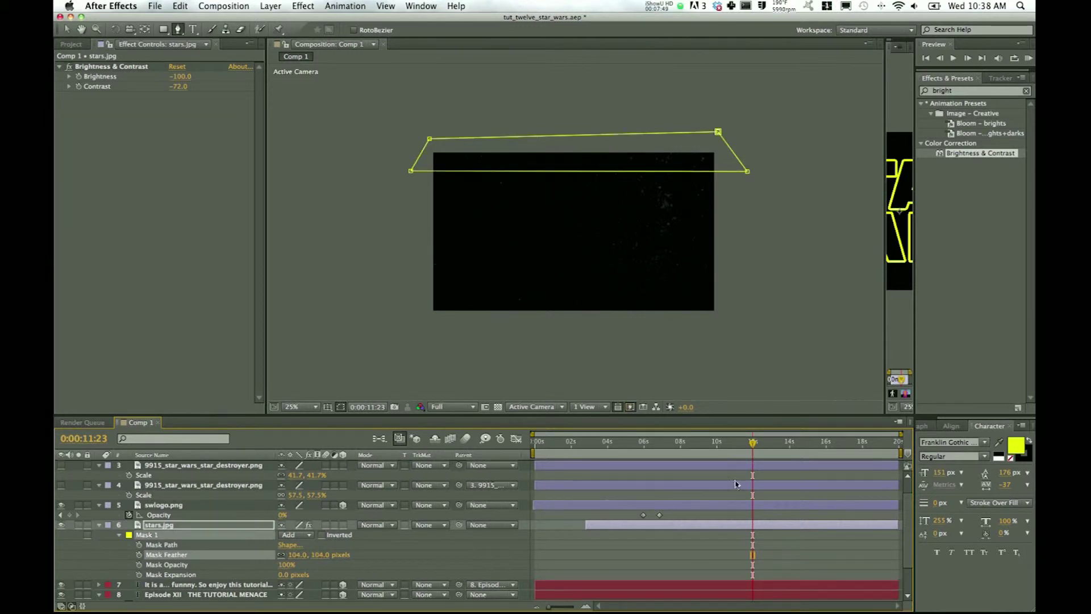
mouse_move(752, 447)
mouse_down()
mouse_move(699, 450)
mouse_move(743, 449)
mouse_up()
key(v)
click(779, 308)
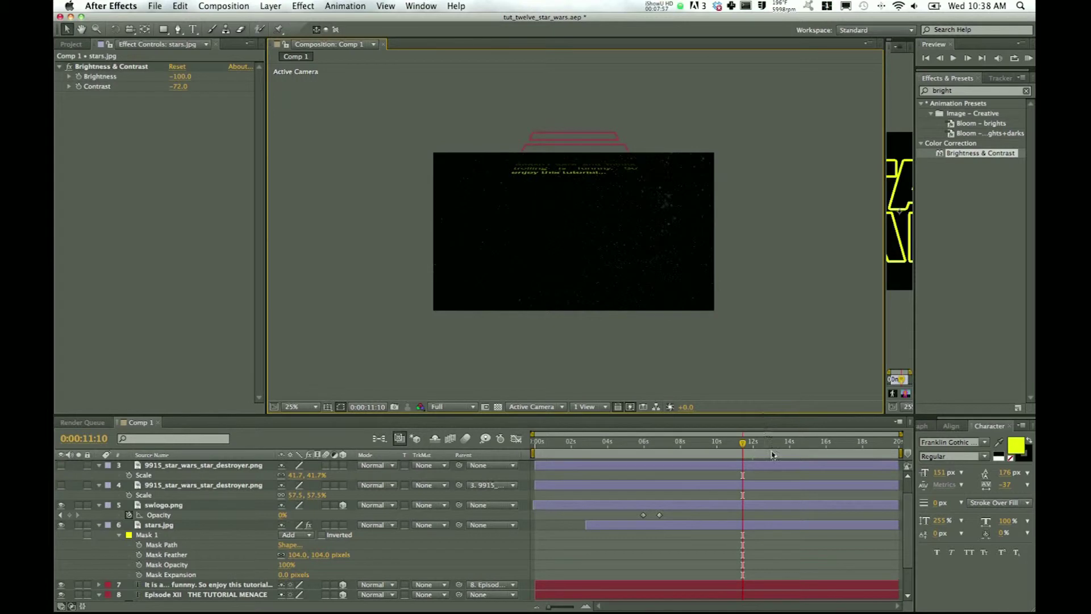
At 0:00:10:21, lower both bottom points of the stars.jpg mask slightly over the crawl text, and collapse the layer's properties.
mouse_move(743, 447)
mouse_down()
mouse_move(710, 448)
mouse_move(761, 448)
mouse_move(733, 449)
mouse_up()
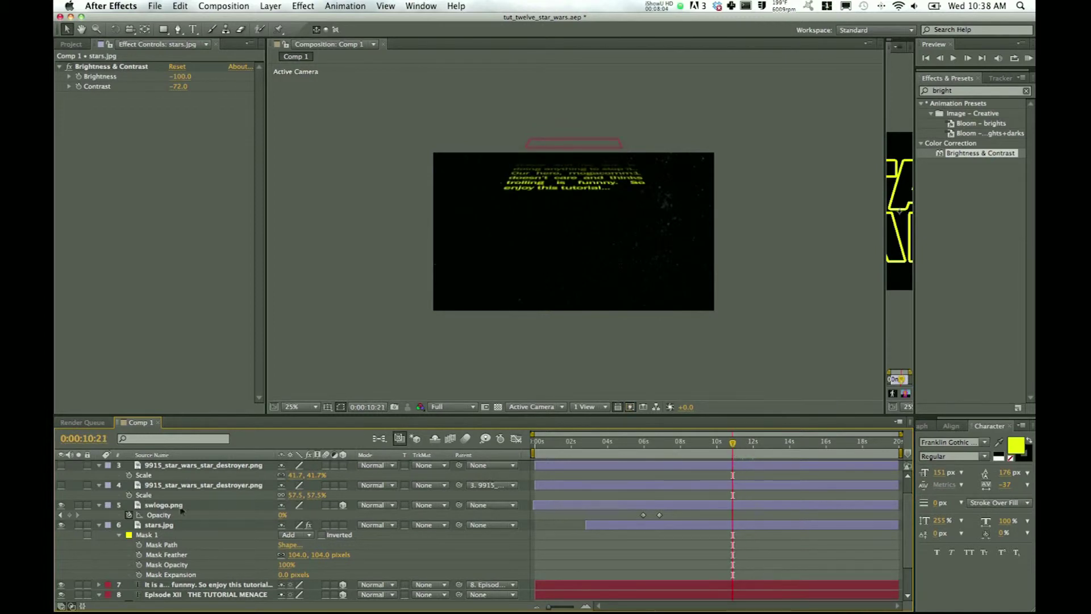
click(142, 537)
click(409, 173)
click(411, 171)
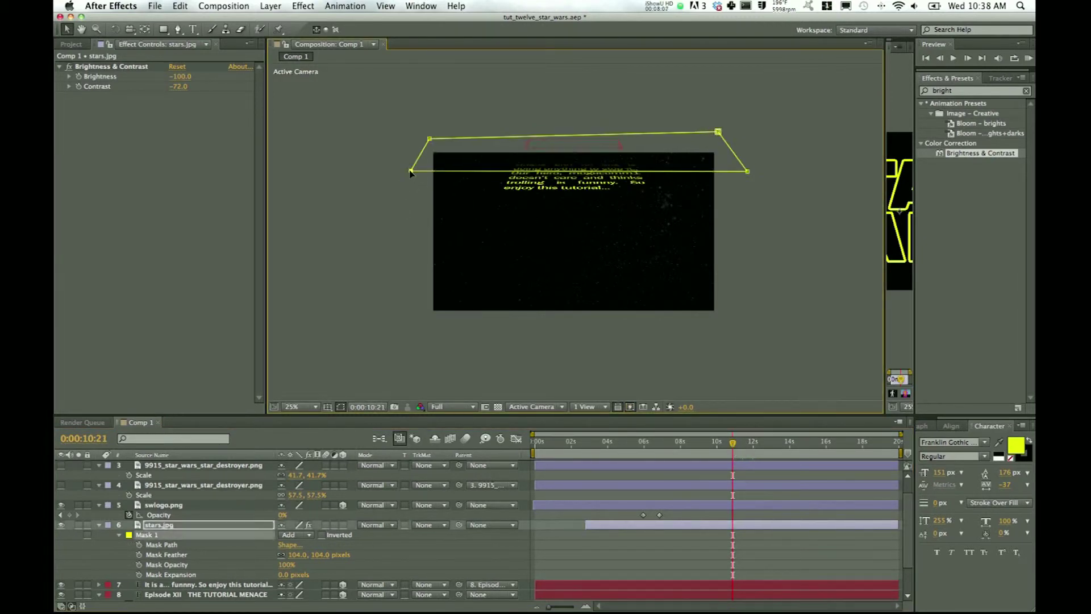
mouse_move(411, 173)
mouse_down()
mouse_move(409, 193)
mouse_move(409, 181)
mouse_up()
drag(748, 175, 748, 180)
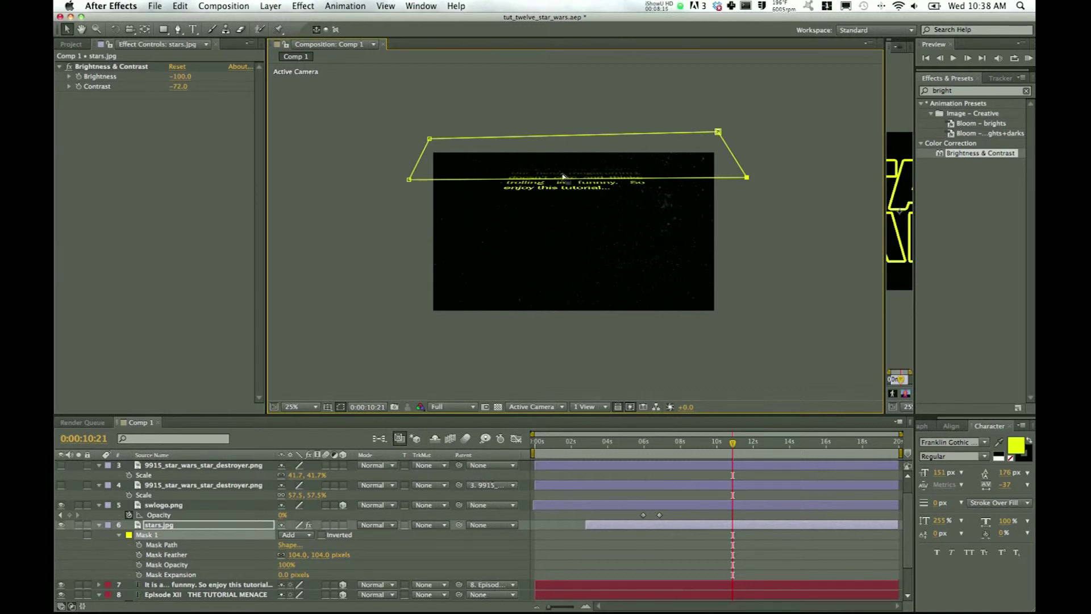
click(815, 262)
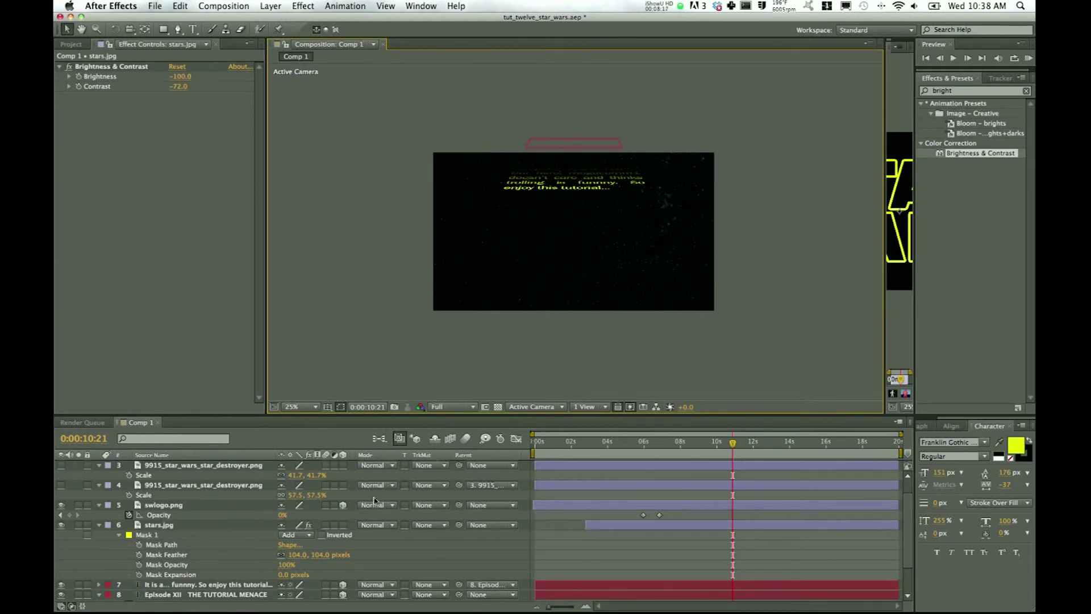
click(163, 526)
click(99, 527)
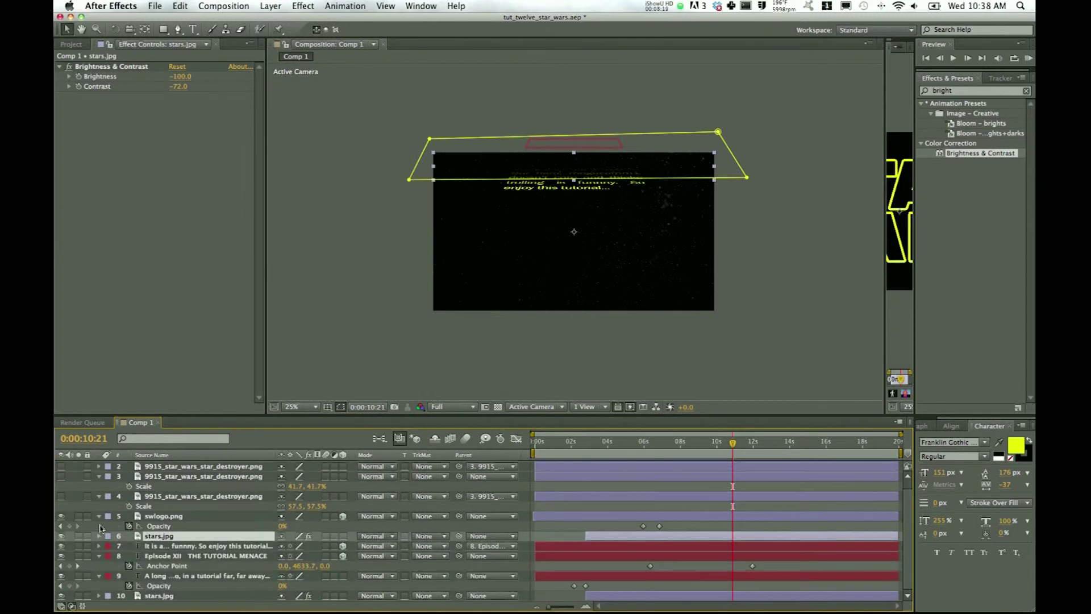
Scrub the sequence from the start to 0:00:08:18 and set the crawl paragraph's leading to 244 px.
drag(715, 447, 535, 448)
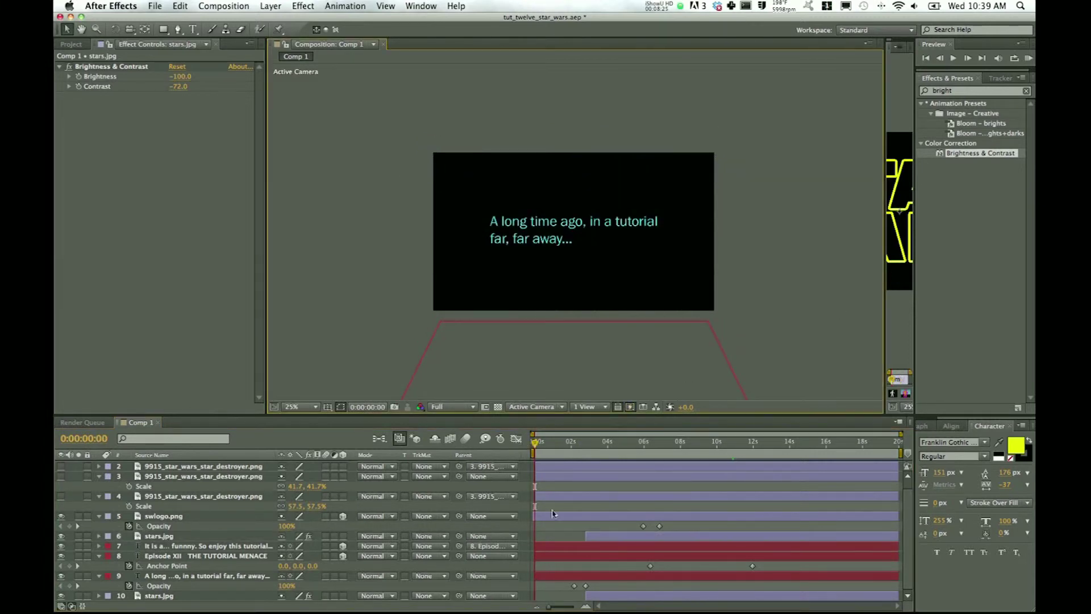
drag(534, 448, 694, 454)
click(686, 550)
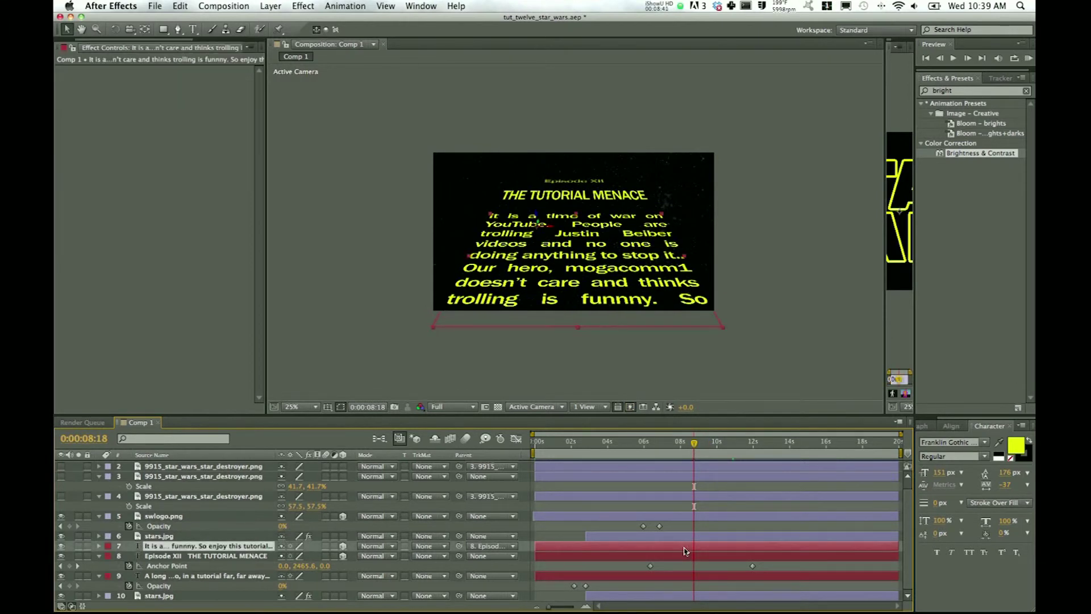
double_click(161, 547)
mouse_move(1006, 478)
mouse_down()
mouse_move(992, 478)
mouse_move(1014, 477)
mouse_up()
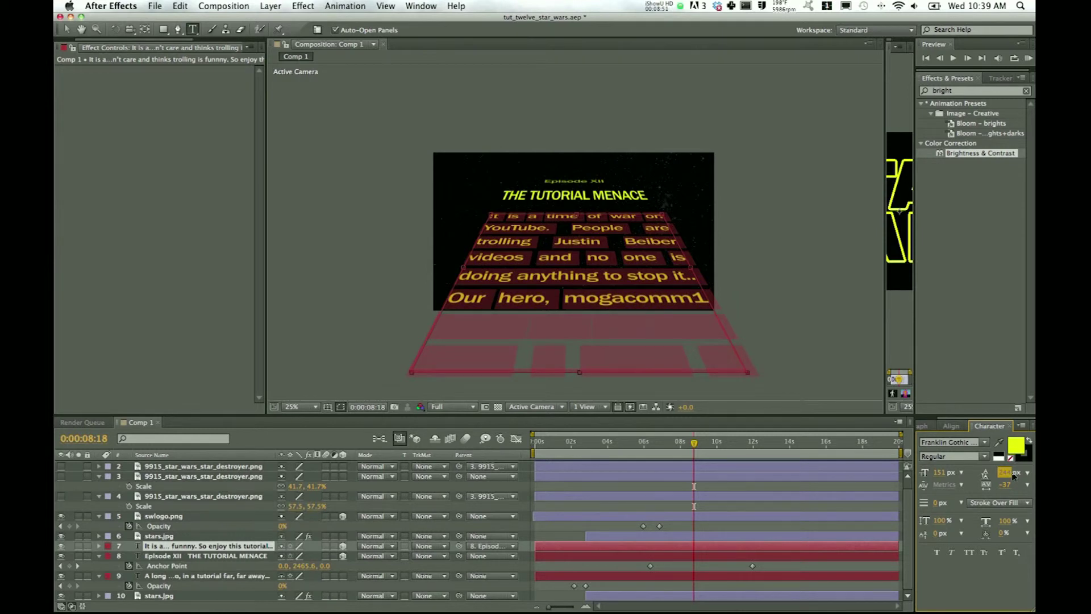
click(182, 549)
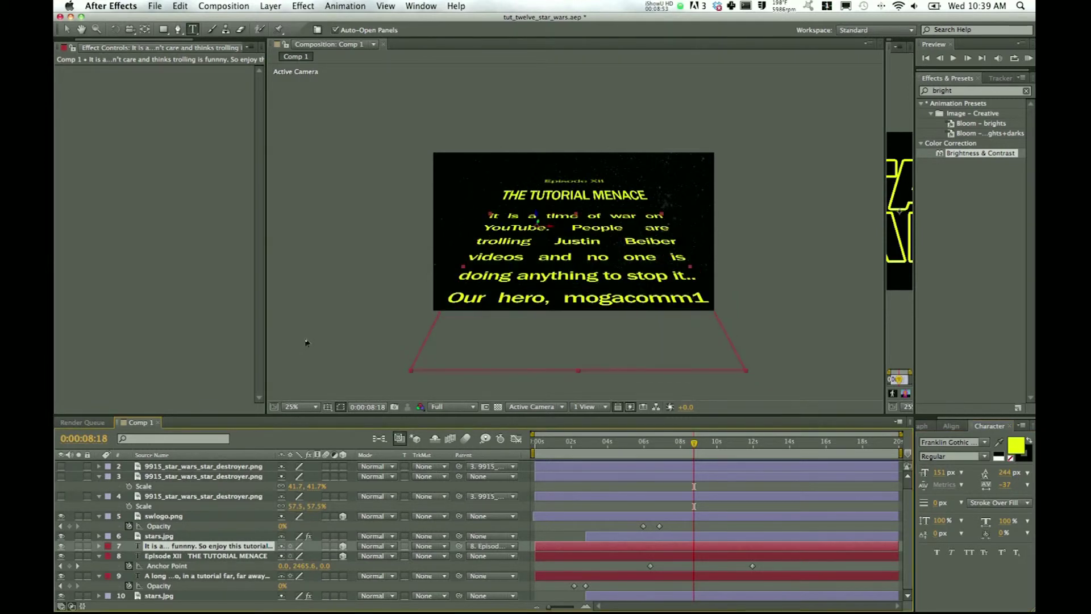
click(323, 256)
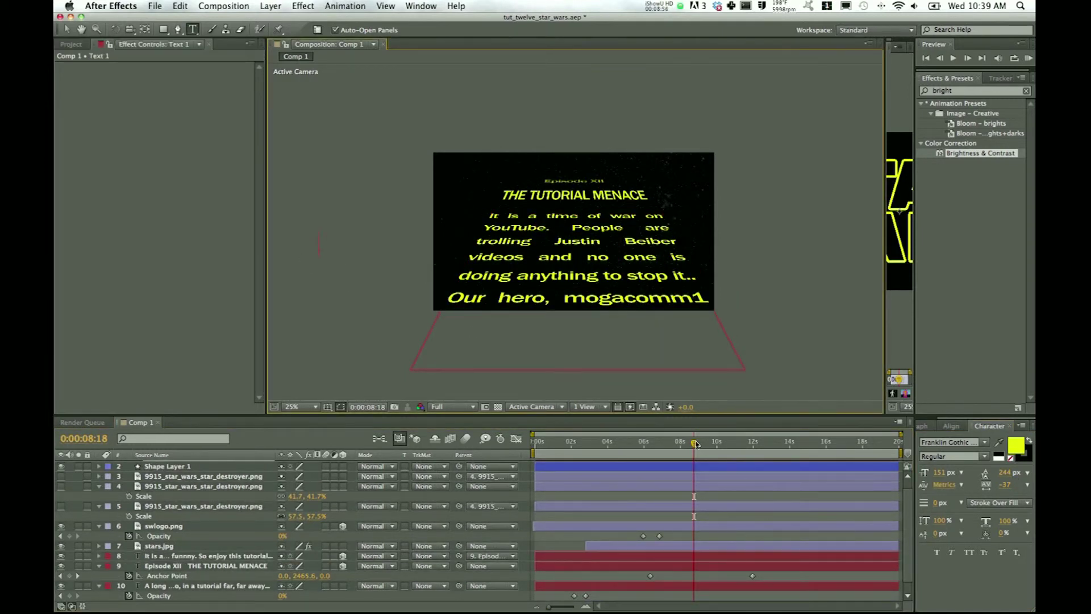
At 0:00:12:04, make the three star destroyer layers visible and move the parented group outside the frame's upper-right corner.
drag(694, 448, 756, 450)
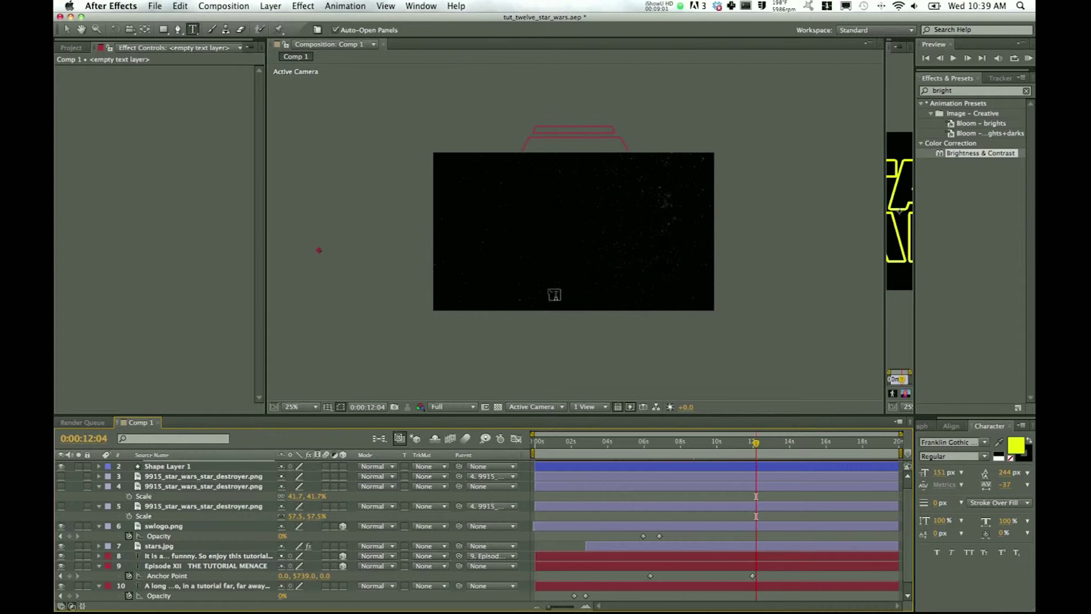
key(Return)
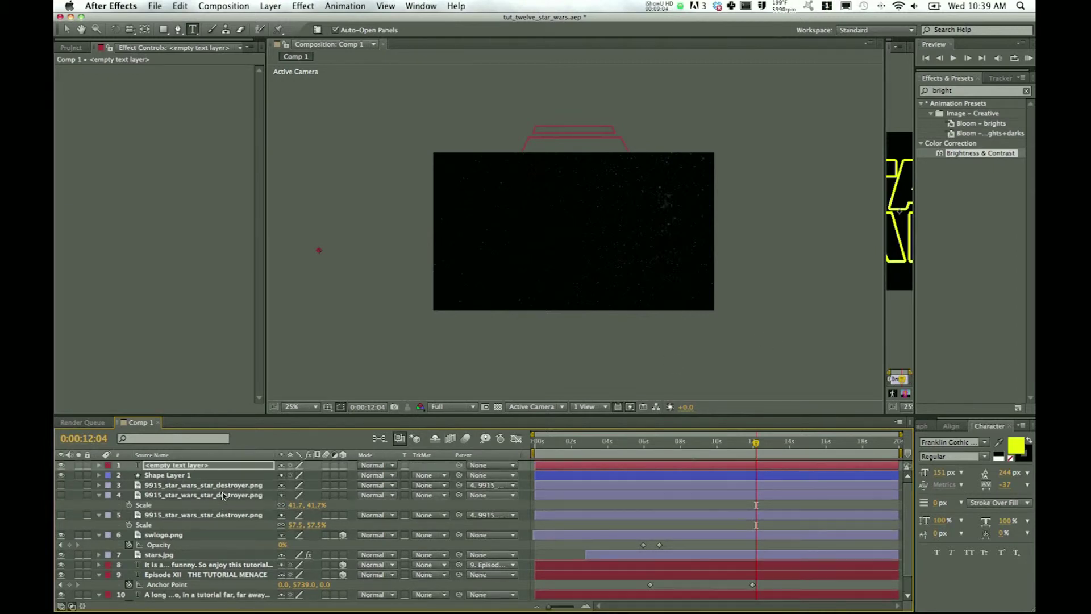
click(61, 485)
click(60, 495)
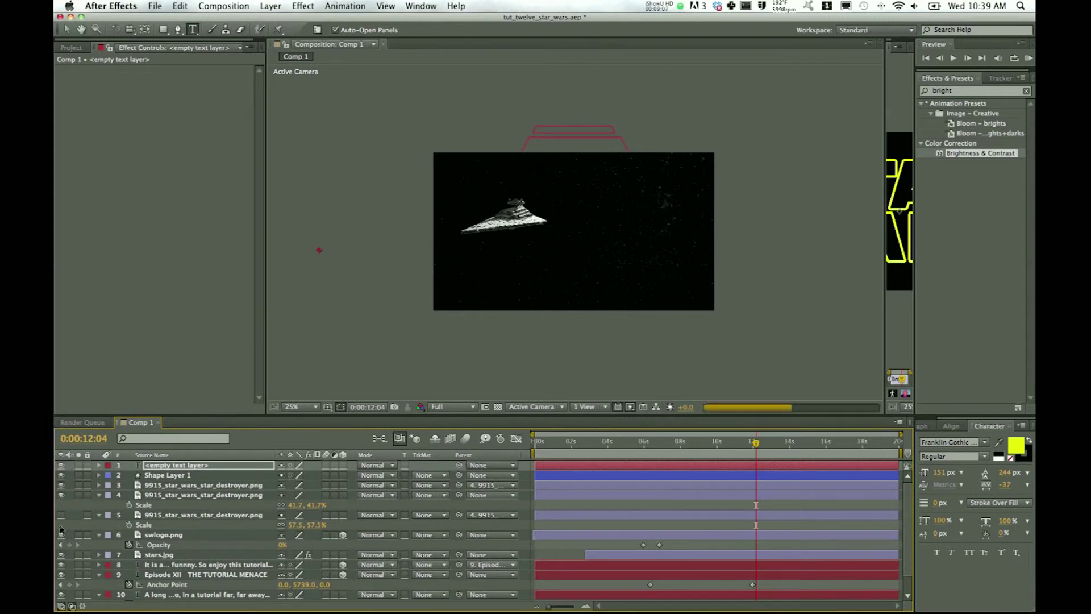
click(60, 515)
key(v)
drag(605, 221, 793, 120)
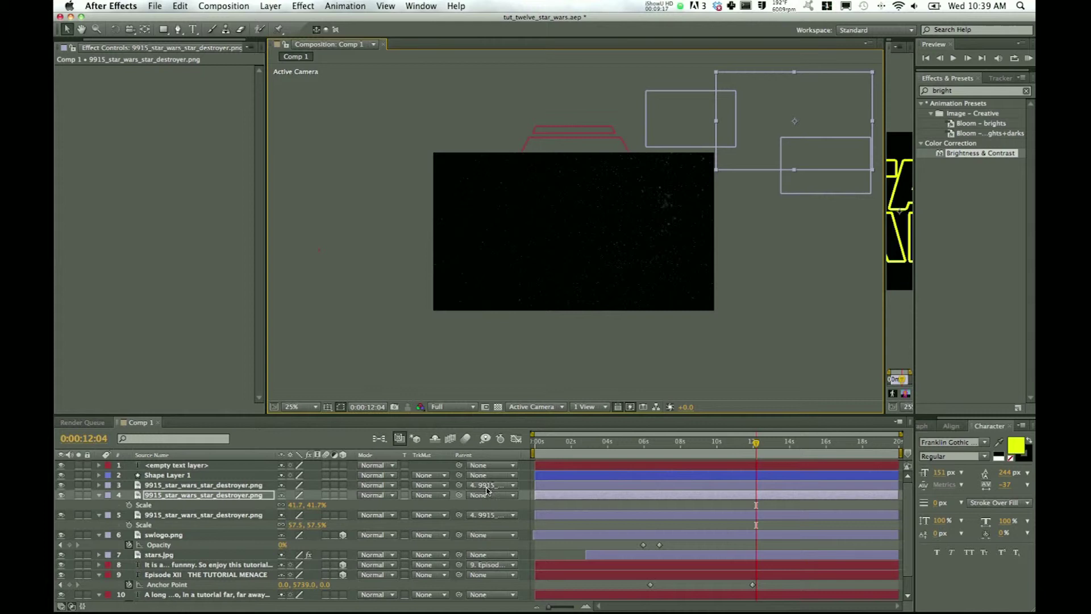
Rename the parent star destroyer layer as mainSD.
click(186, 498)
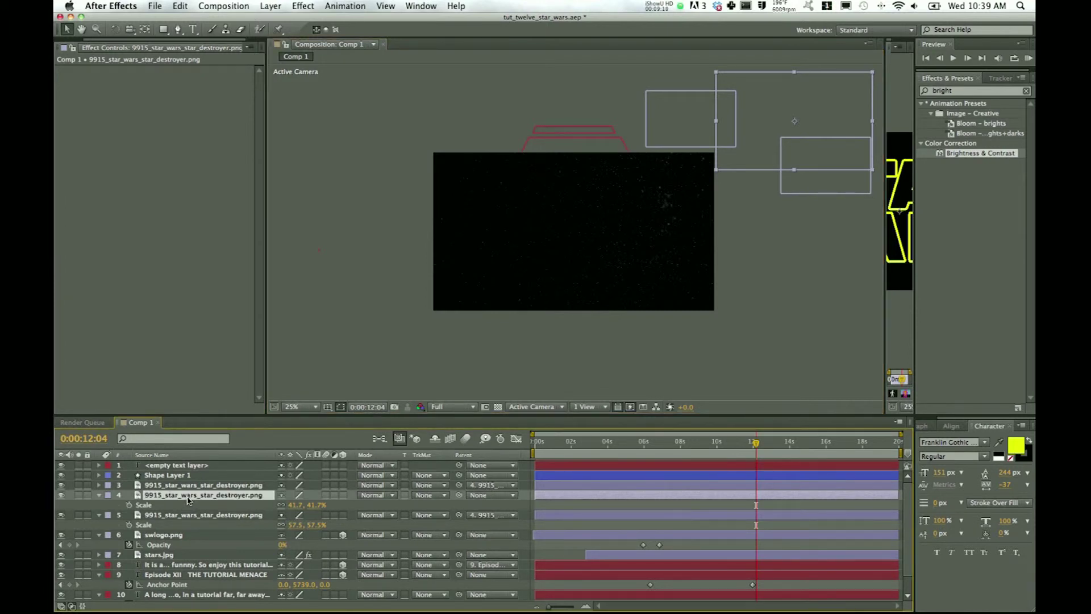
key(Return)
text(main)
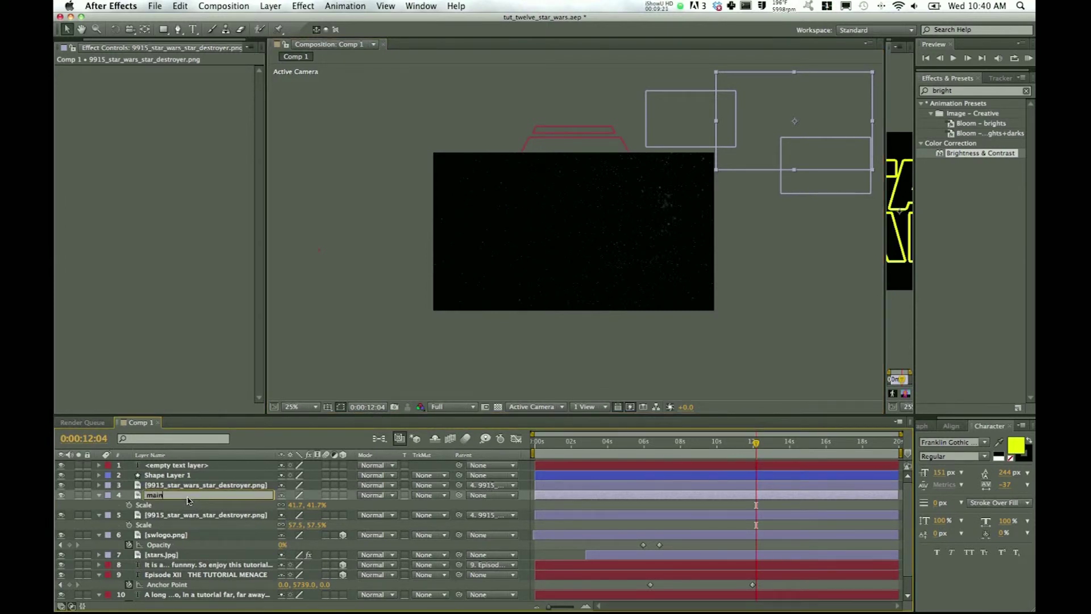
text(SD)
key(Return)
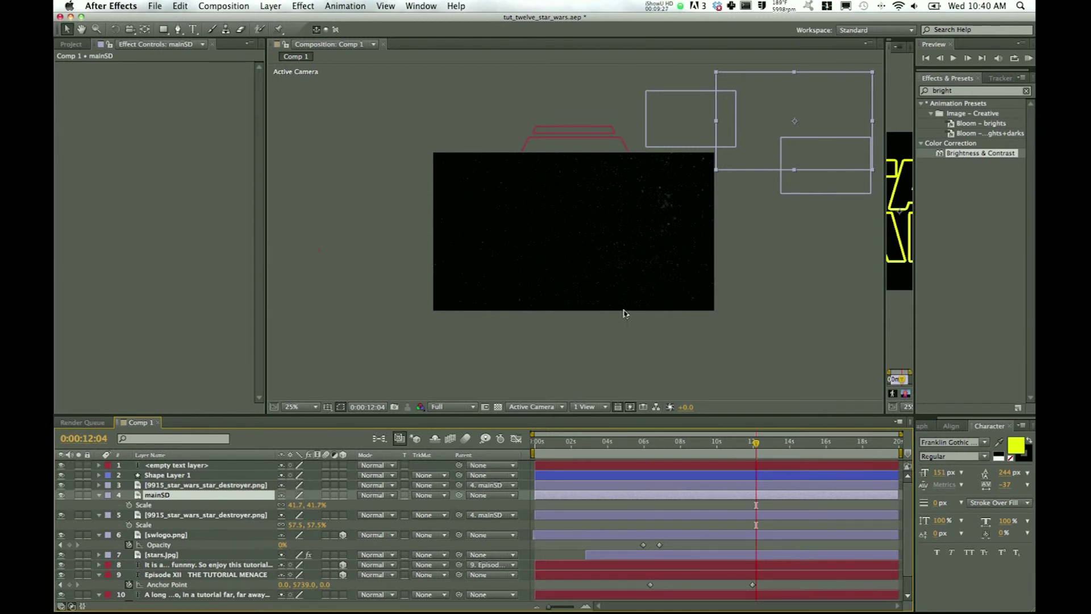
Animate mainSD's Position from 2466, -216 at 0:00:11:23 to beyond the frame's lower-left side at about 14 seconds.
drag(756, 444, 748, 447)
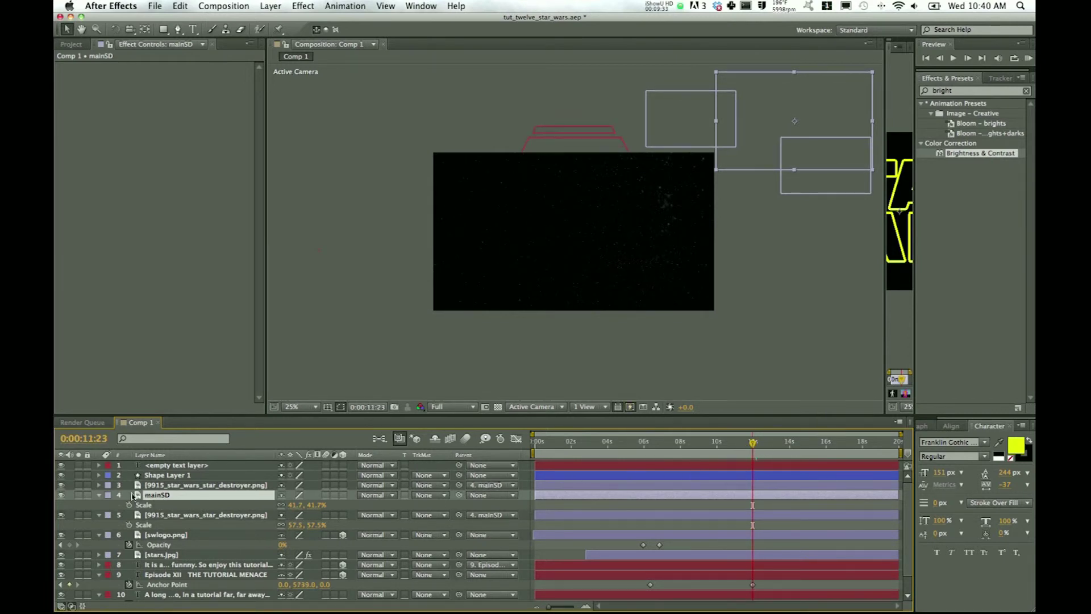
key(p)
click(130, 506)
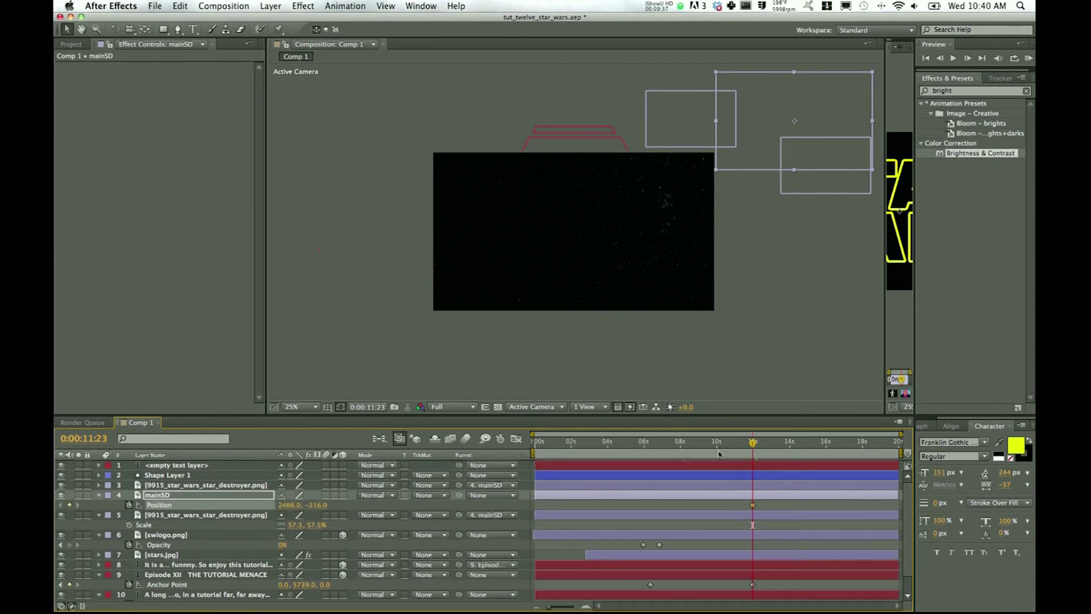
drag(754, 449, 791, 451)
click(834, 116)
drag(792, 153, 379, 279)
Run a RAM preview of the whole sequence from 0:00:00:00.
drag(792, 453, 533, 458)
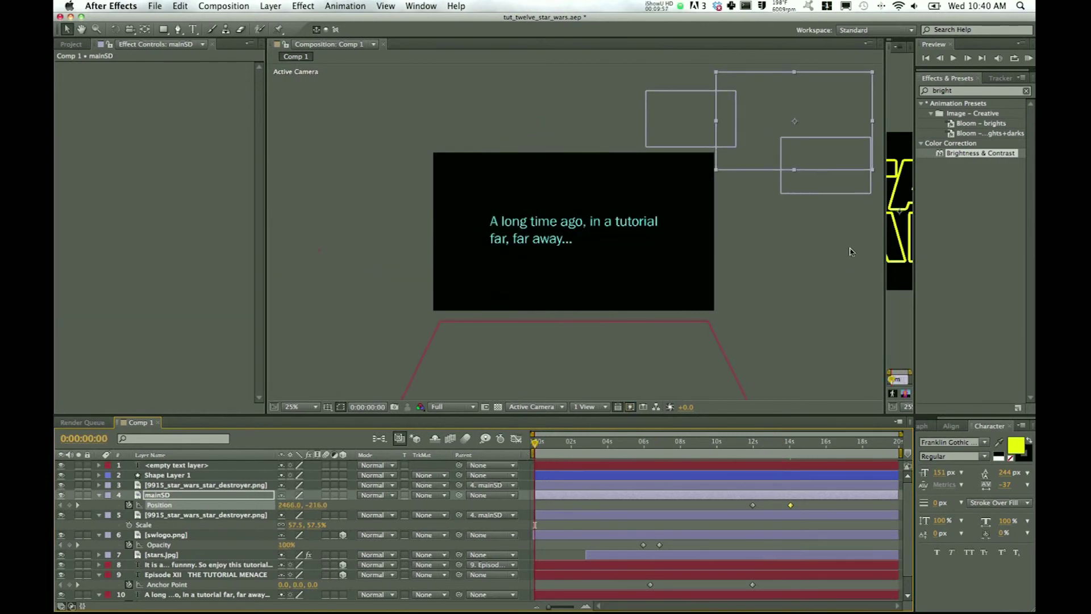
click(807, 325)
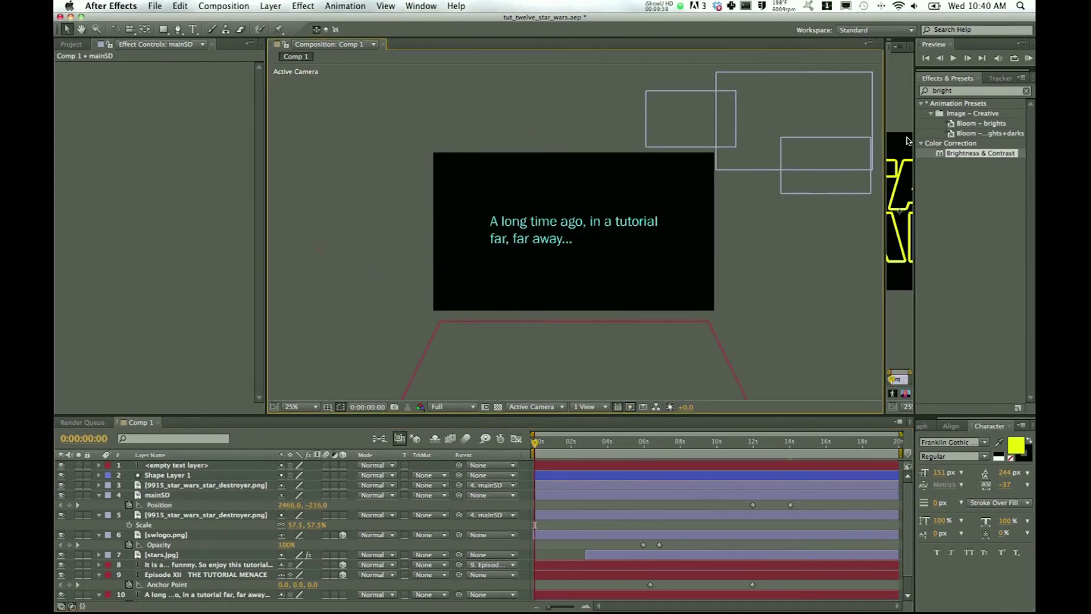
click(1028, 58)
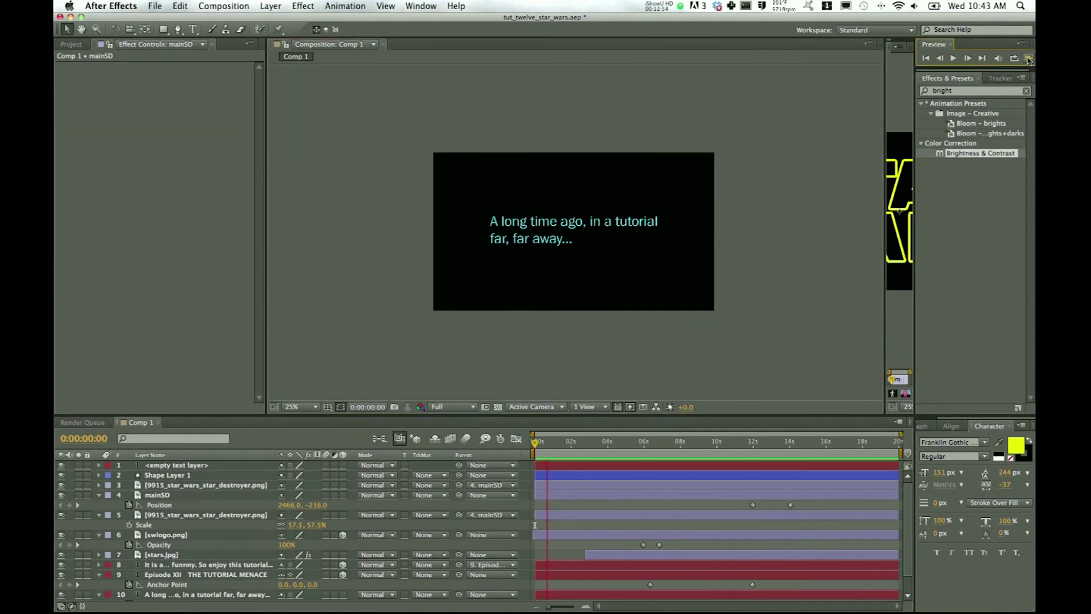